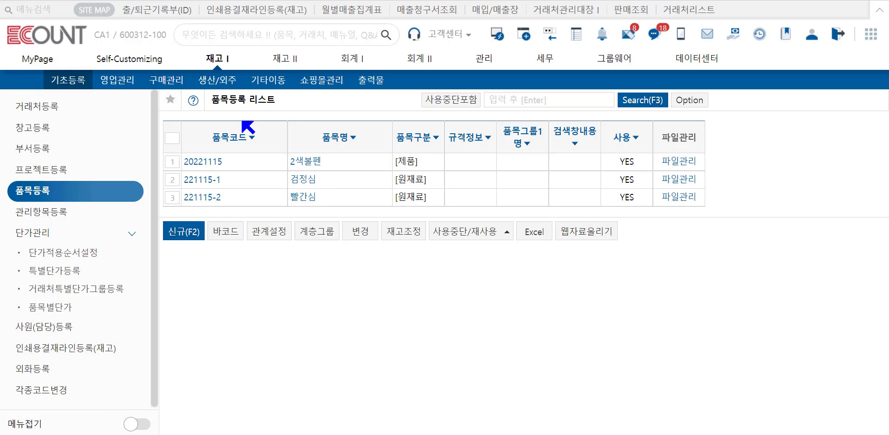
Step: Look through the entry forms for purchases (구매입력), order requests (발주요청입력), order plans (발주계획입력) and price requests (단가요청입력)
click(180, 85)
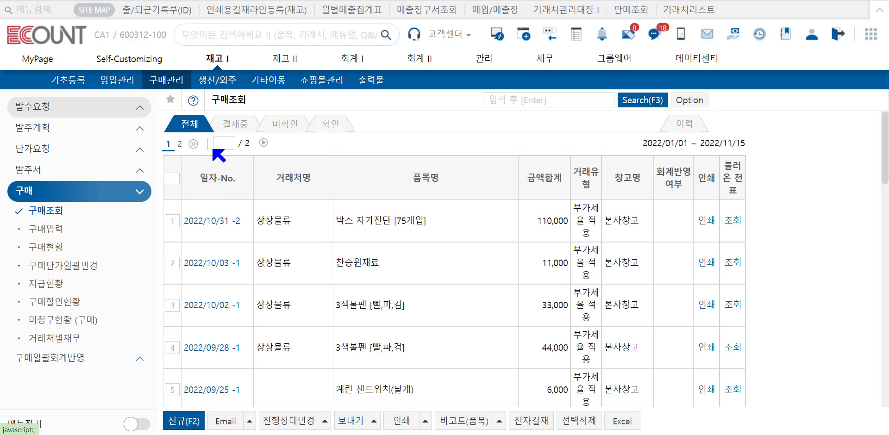
click(79, 237)
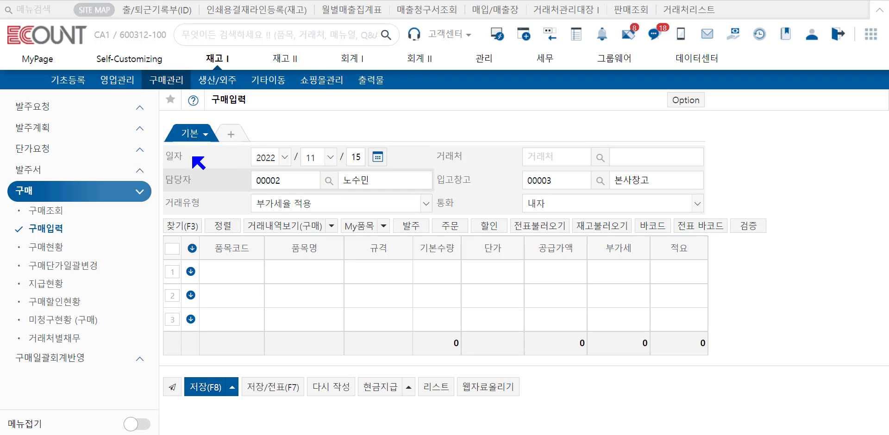
click(123, 107)
click(117, 145)
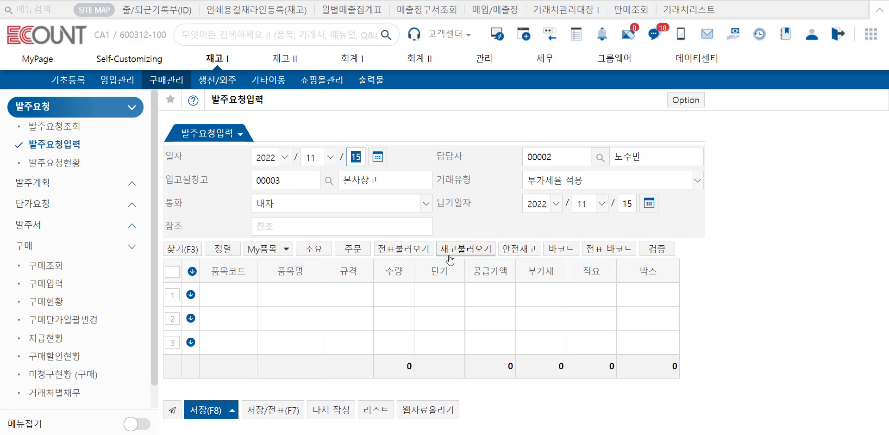
click(83, 183)
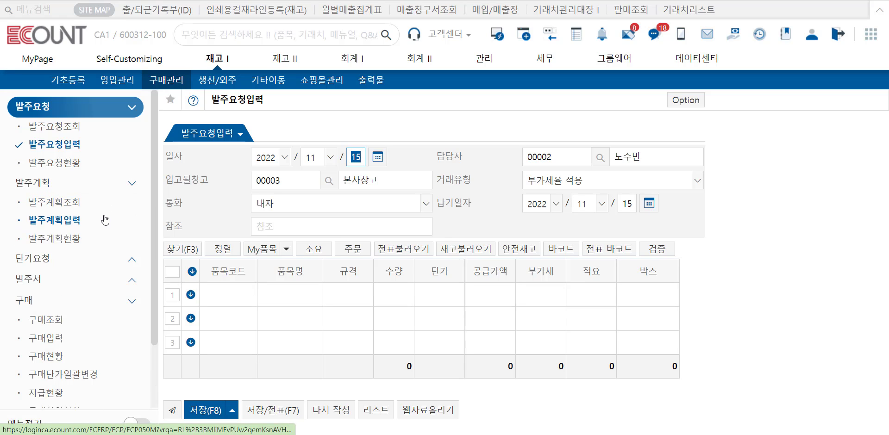
click(106, 221)
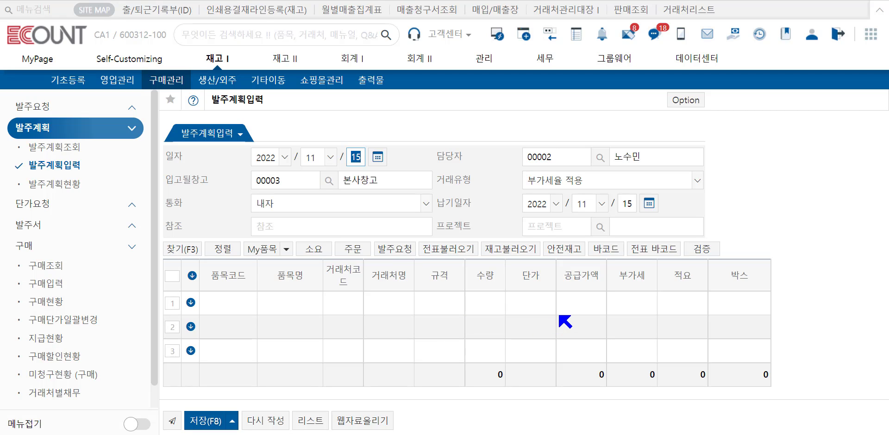
click(80, 204)
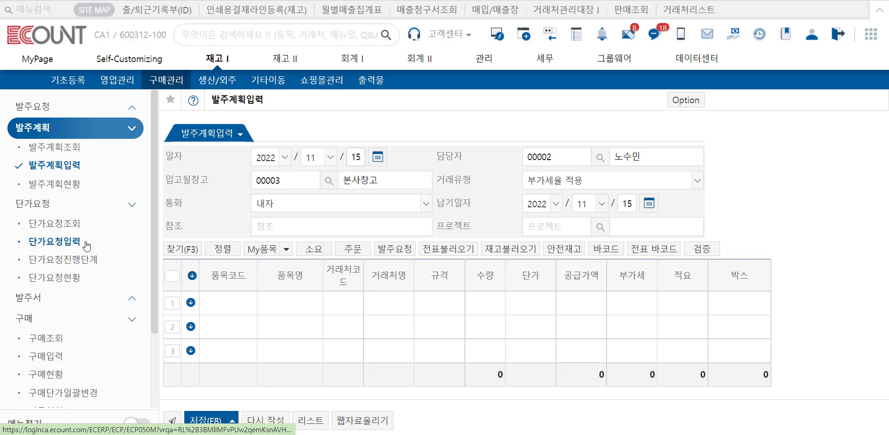
click(86, 246)
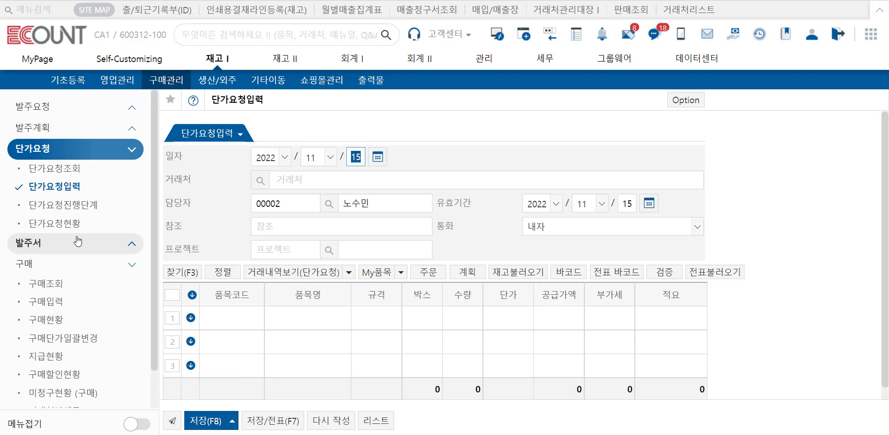
Step: Open a new purchase order entry (발주서입력) and set its vendor to 상민세상 by searching for 상민
click(42, 243)
click(77, 282)
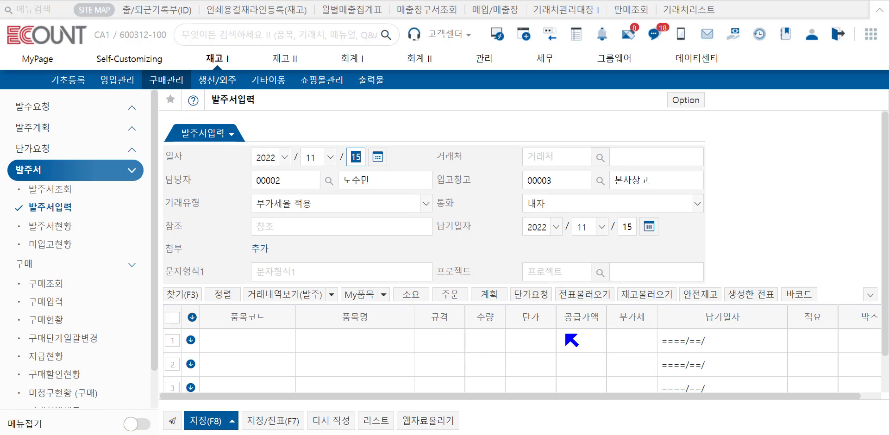
click(548, 285)
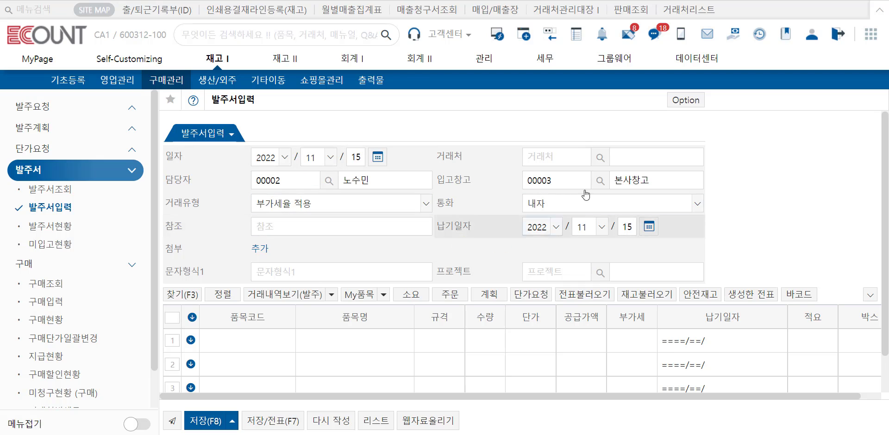
click(585, 154)
text(상민)
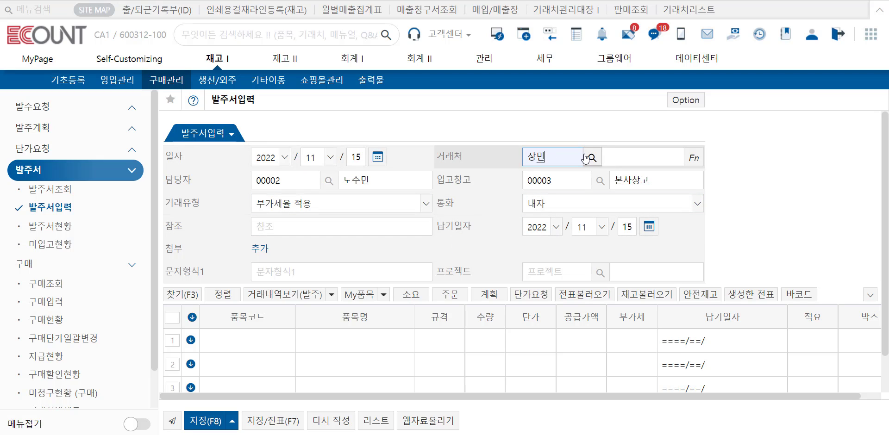
key(Return)
Step: Search items by code 2211 and add 221115-1 검정심 and 221115-2 빨간심 to the purchase order lines
click(267, 342)
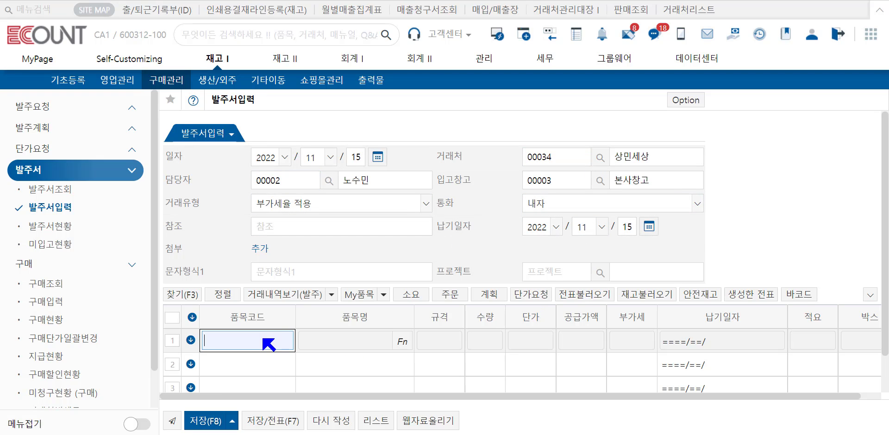
text(2211)
key(Return)
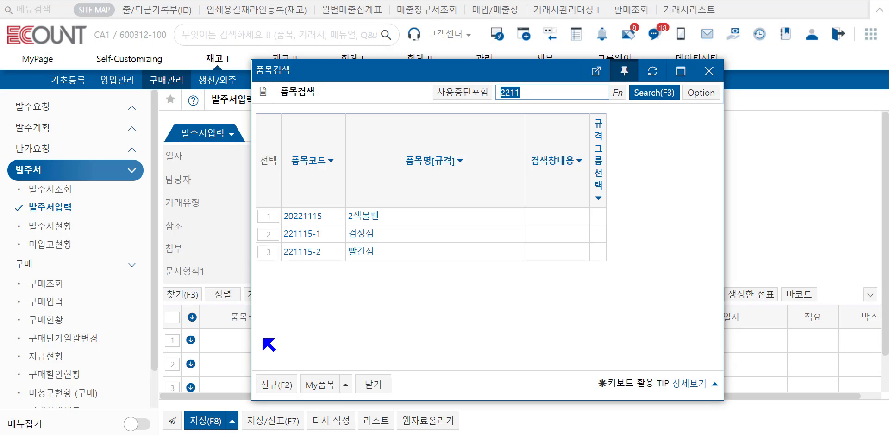
click(268, 234)
click(268, 251)
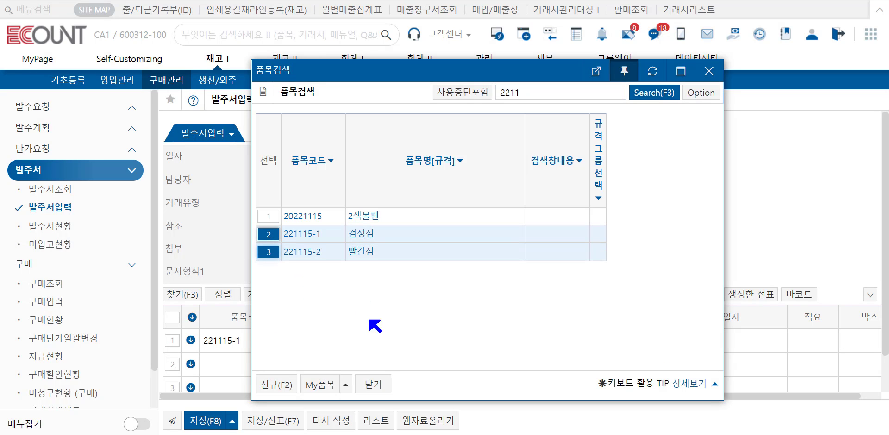
click(372, 384)
Step: Set the order quantity of both 검정심 and 빨간심 to 100 and save the purchase order
text(100)
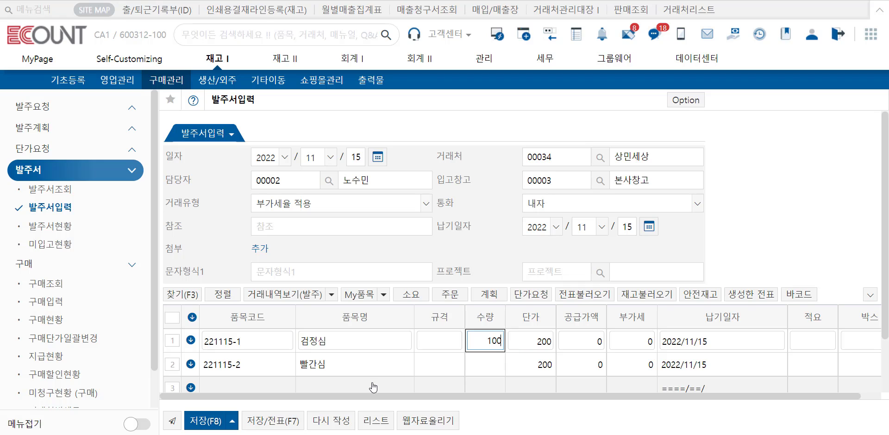
key(Return)
click(490, 371)
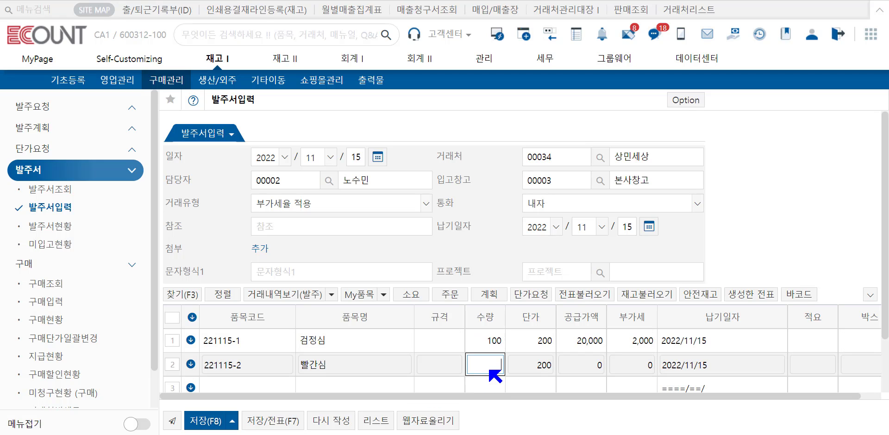
text(100)
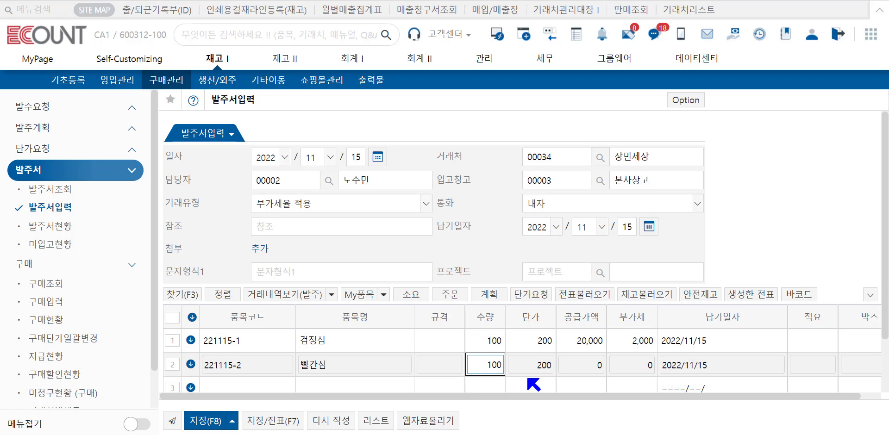
click(657, 316)
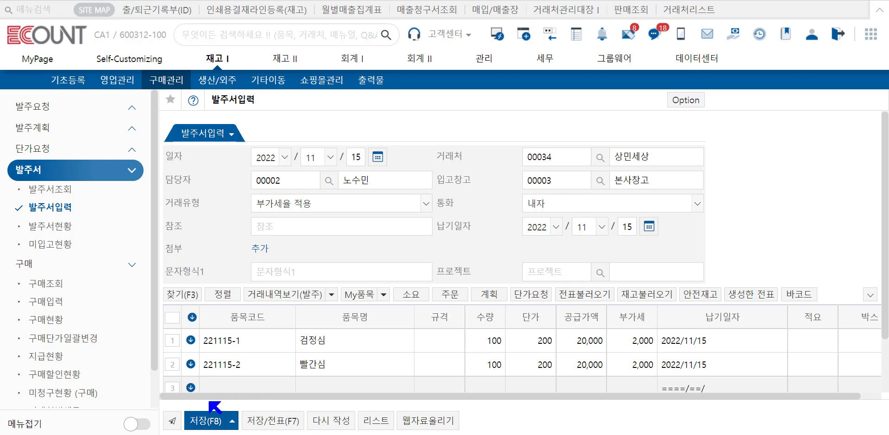
click(198, 422)
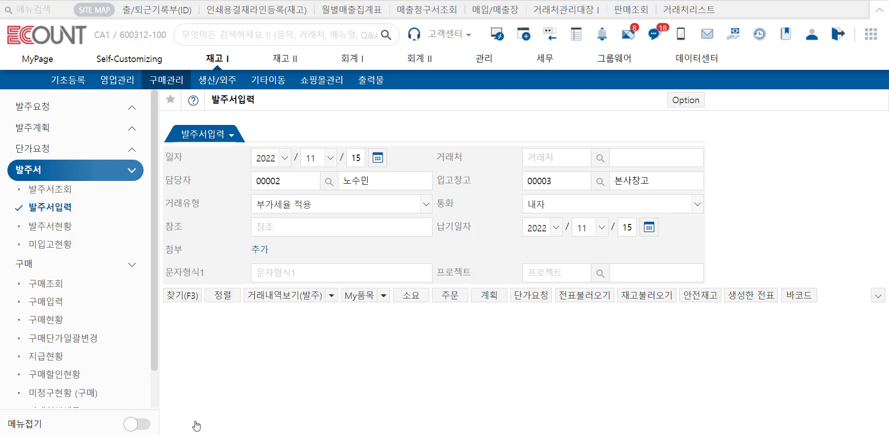
Step: View the printable form of the 상민세상 purchase order from the purchase order list, and close it
click(71, 189)
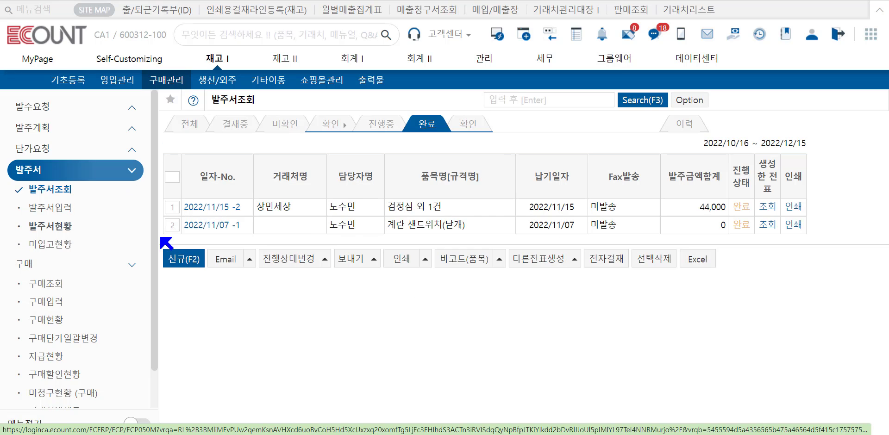
click(788, 216)
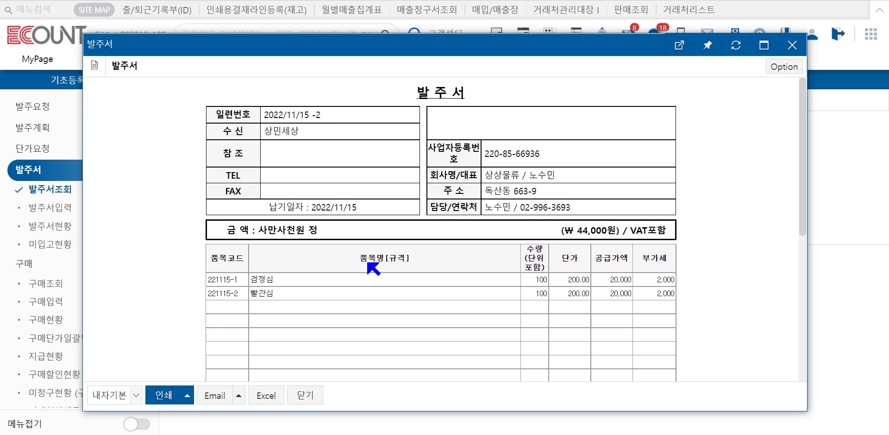
click(305, 395)
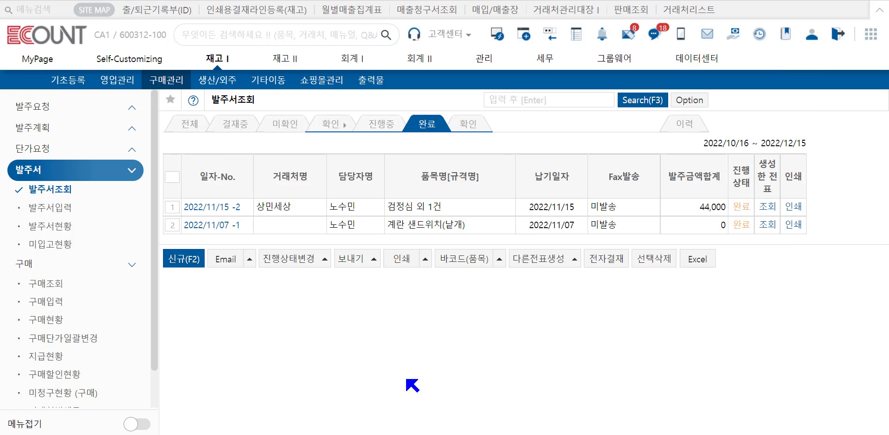
Step: Open a new purchase entry (구매입력) and load the remaining quantities of the 상민세상 purchase order into it
click(93, 307)
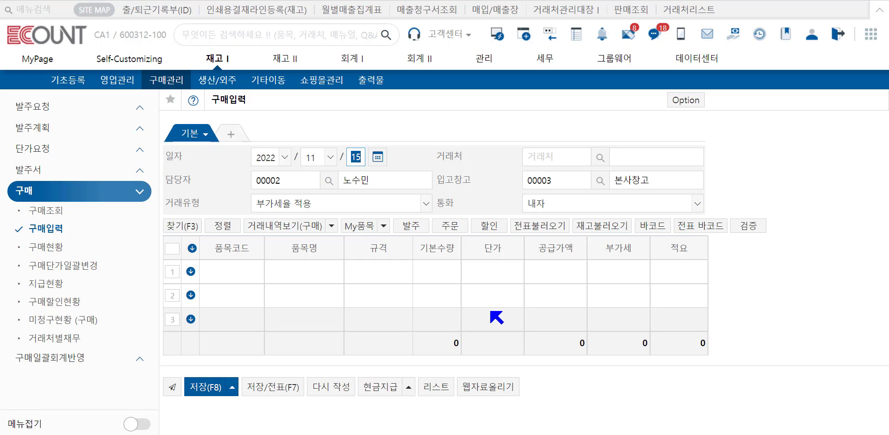
click(411, 226)
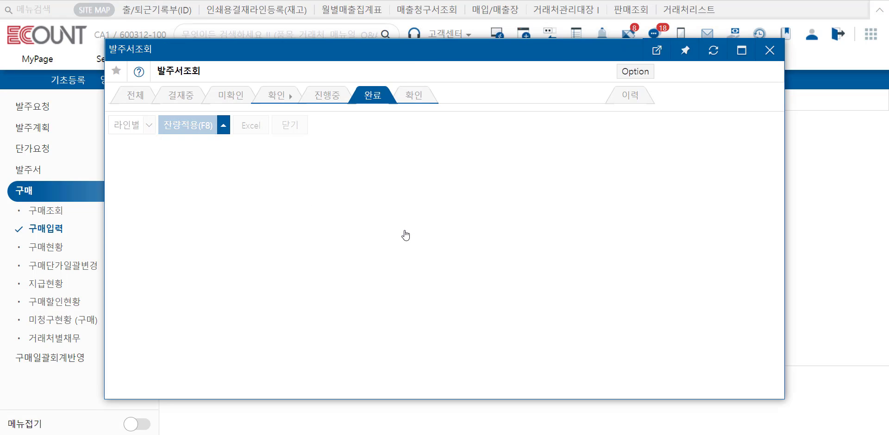
click(118, 180)
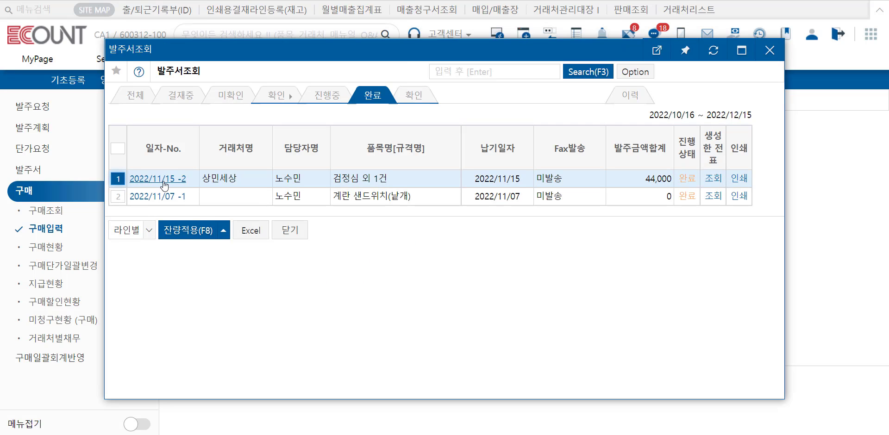
click(184, 231)
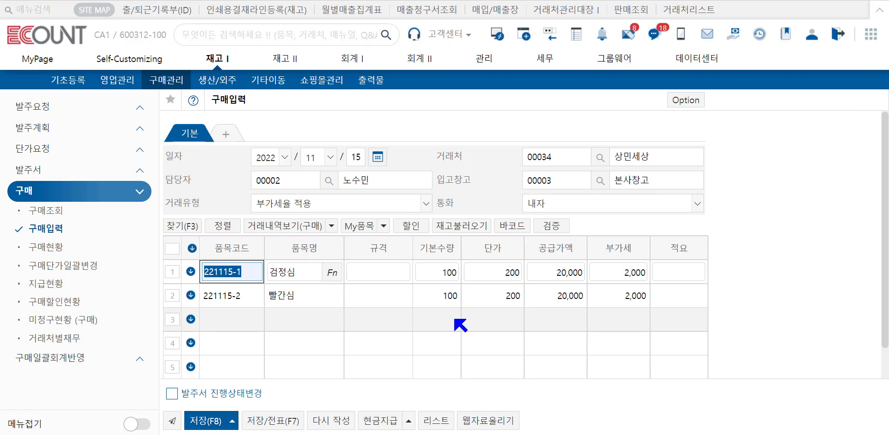
Step: Set the purchase quantity of both 검정심 and 빨간심 to 80 and save the purchase slip
click(443, 273)
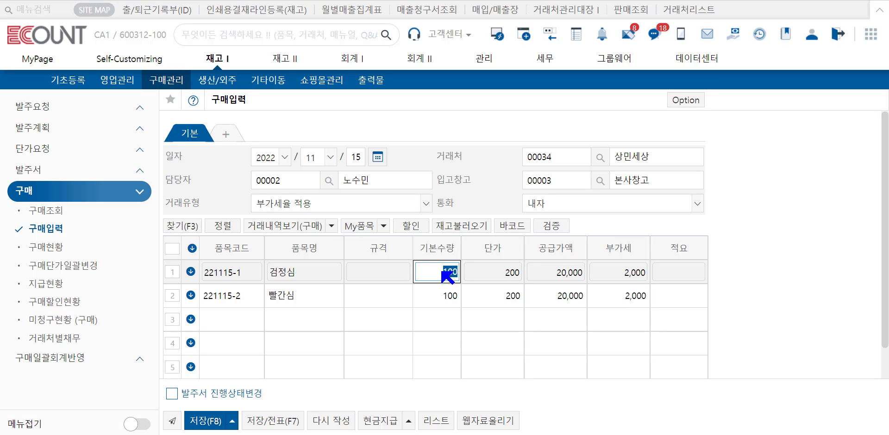
text(80)
click(444, 297)
text(80)
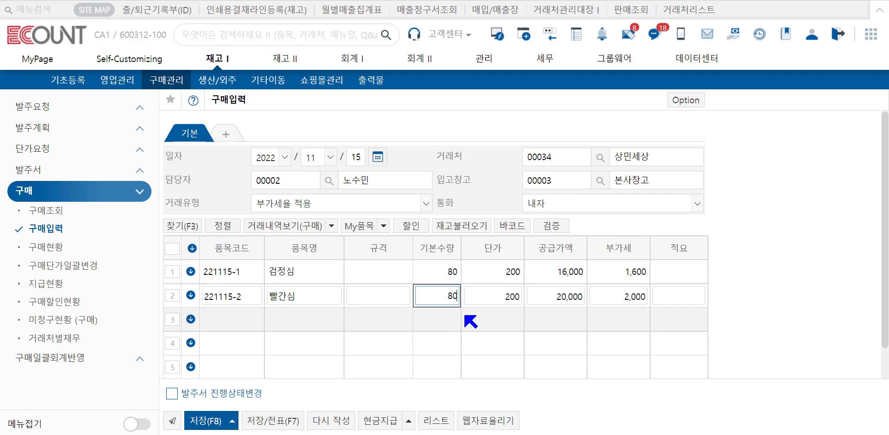
click(223, 422)
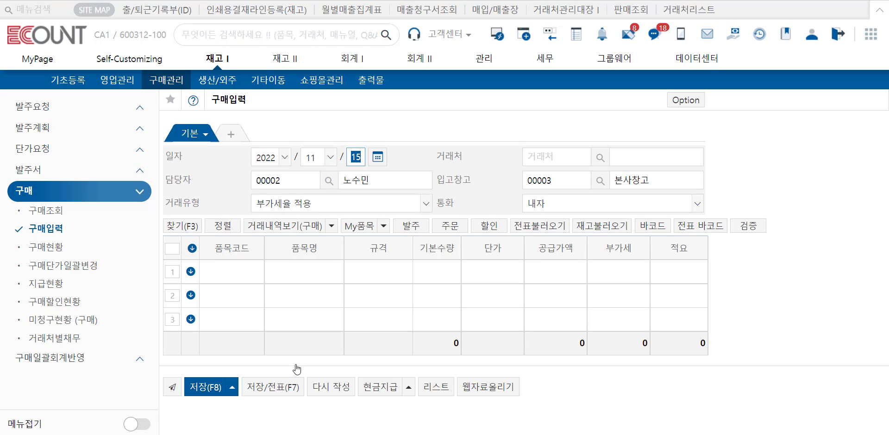
Step: Run the unreceived orders report (미입고현황) by line and check the unreceived quantities of the 상민세상 order
click(88, 171)
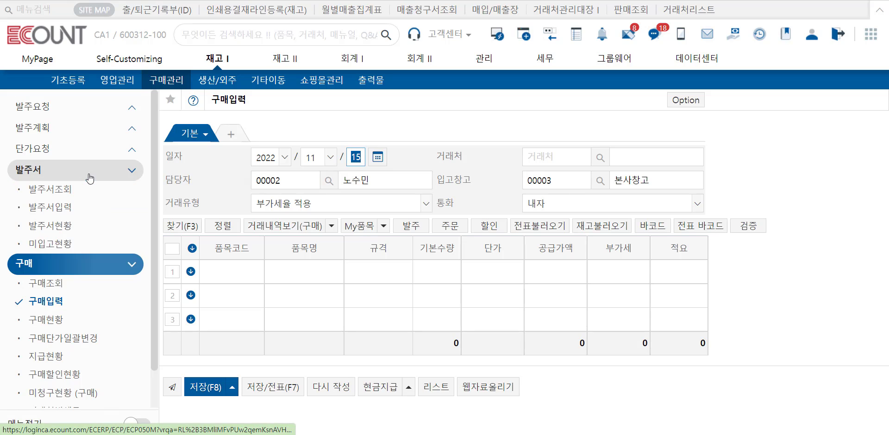
click(89, 251)
click(176, 419)
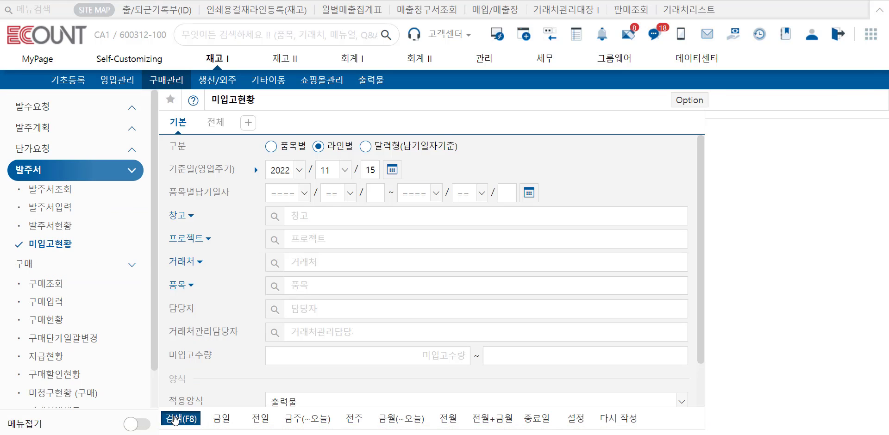
mouse_move(175, 420)
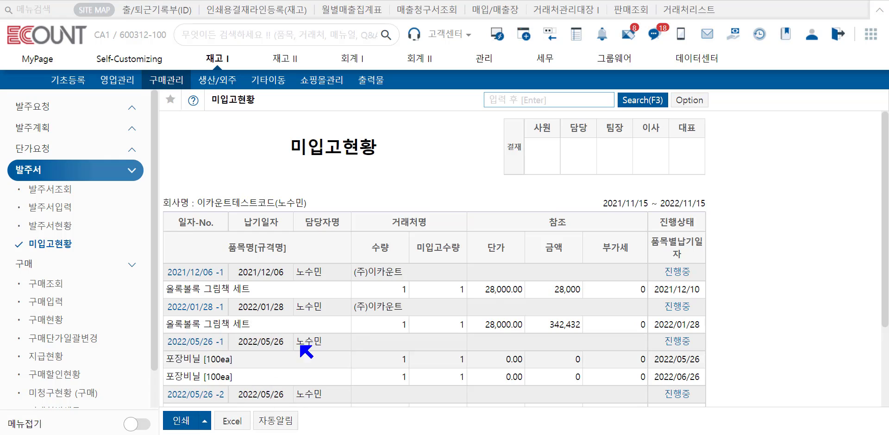
scroll(305, 340, down, 3)
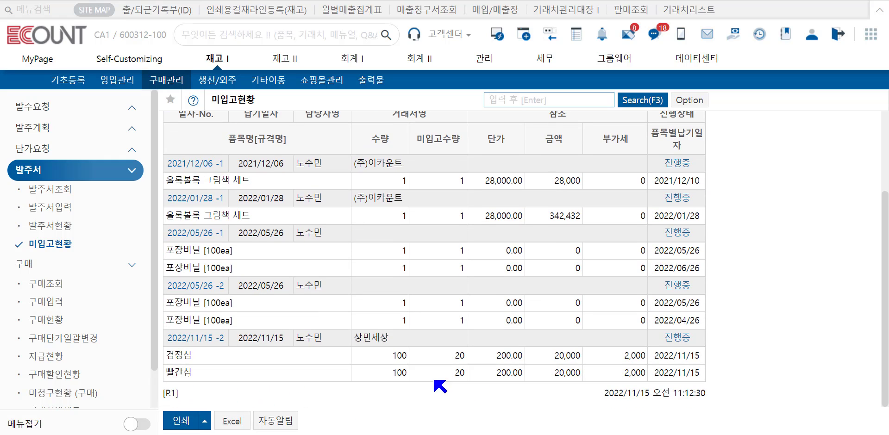
click(467, 390)
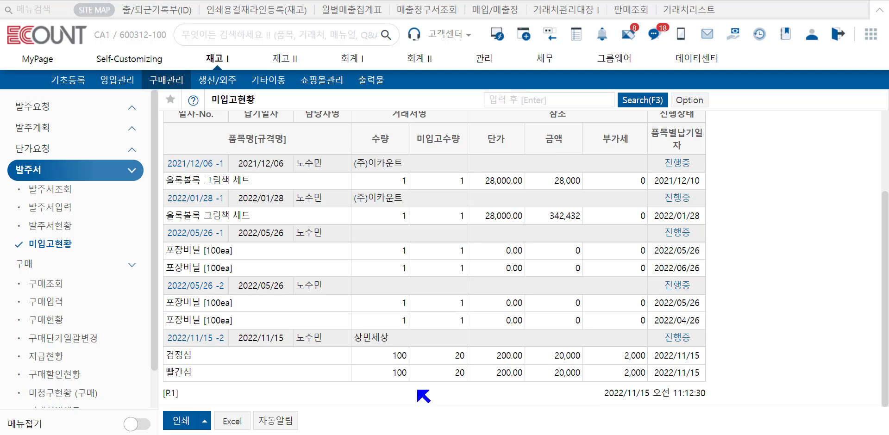
Step: Open a new purchase entry (구매입력) and apply the outstanding quantities of the in-progress 상민세상 purchase order to it
click(130, 301)
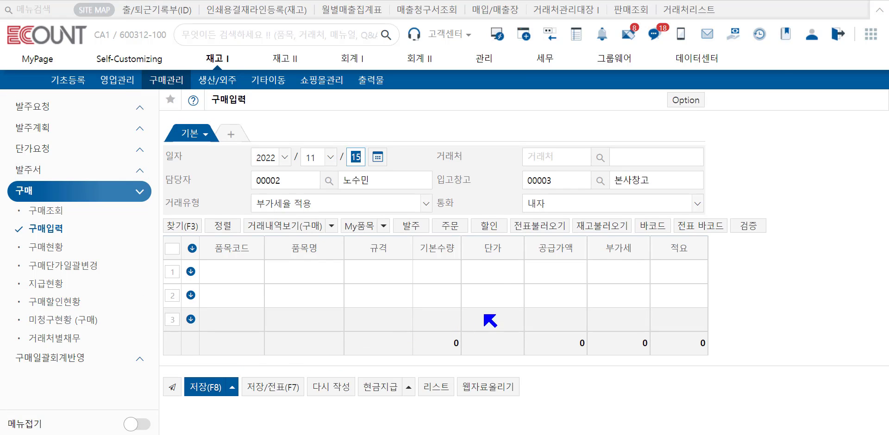
click(412, 226)
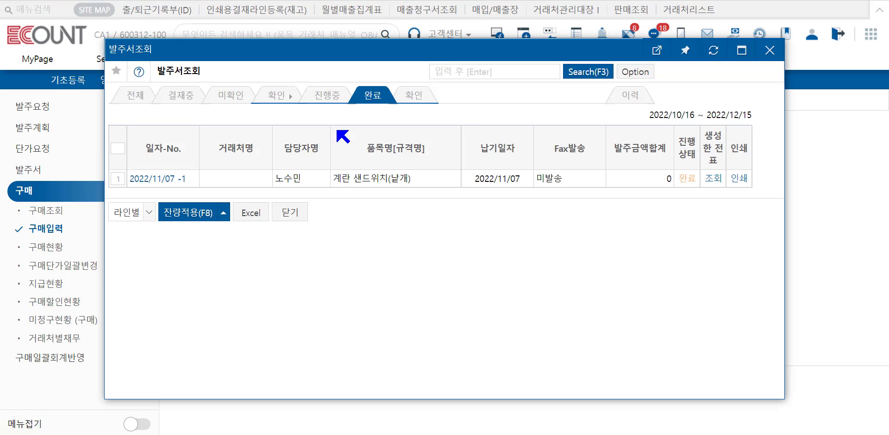
click(323, 96)
click(117, 185)
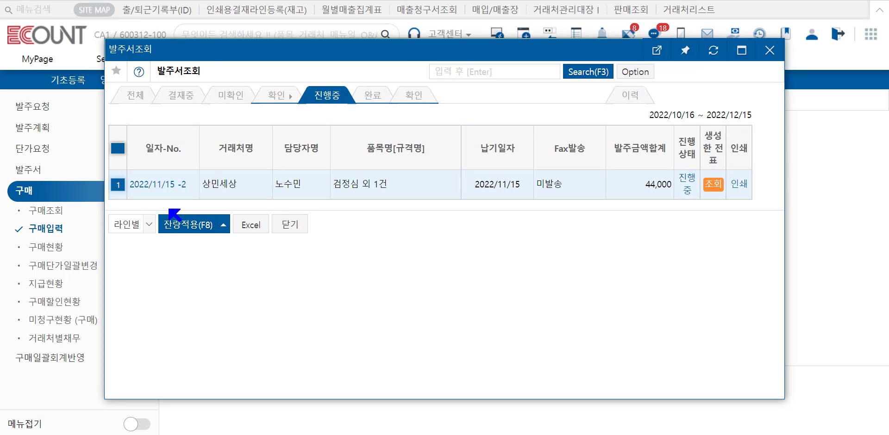
click(179, 225)
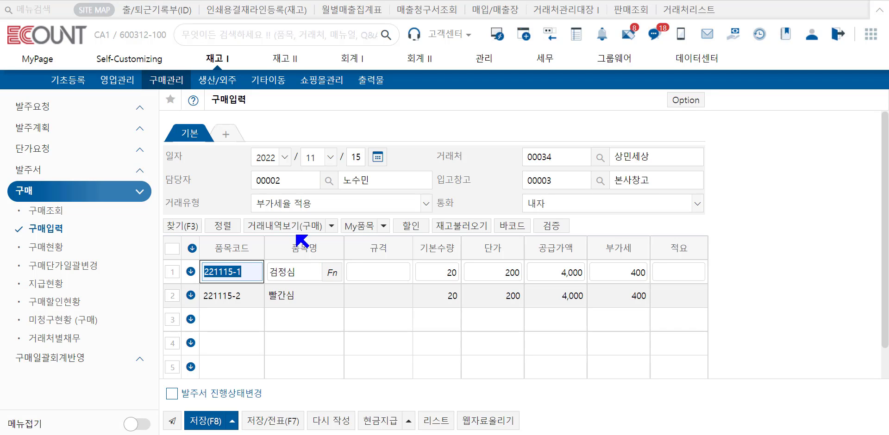
Step: Run the inventory status report (재고현황) for 검정심 and 빨간심, finding the items with 2211, to check their stock
click(215, 59)
click(369, 85)
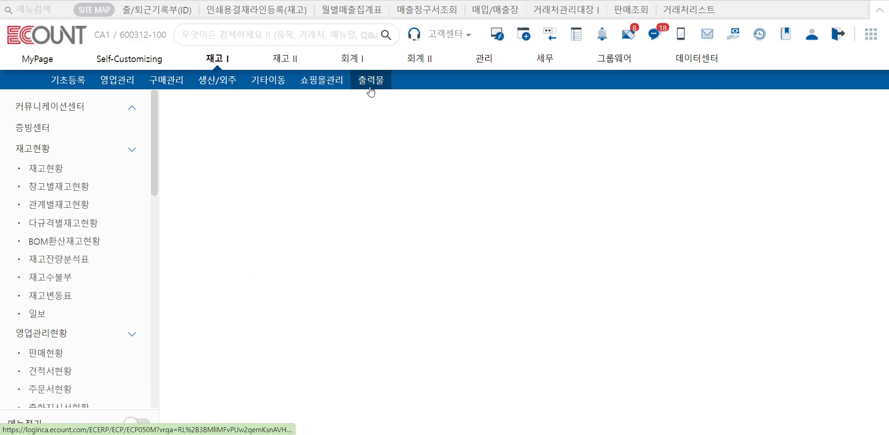
click(192, 155)
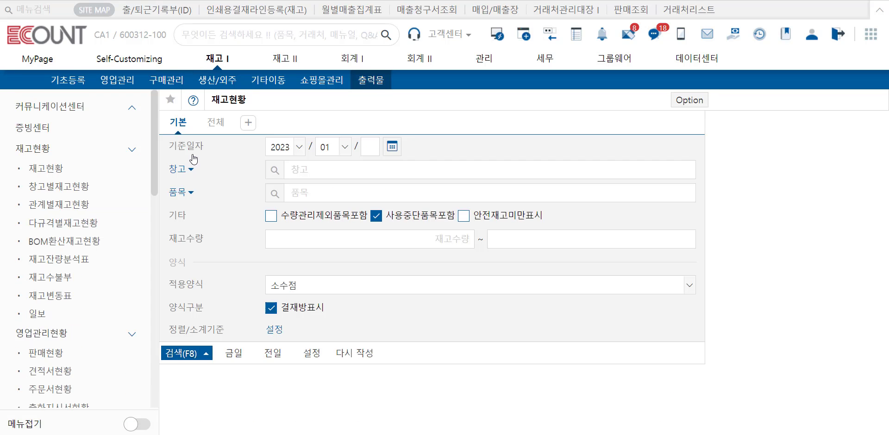
click(310, 199)
text(2211)
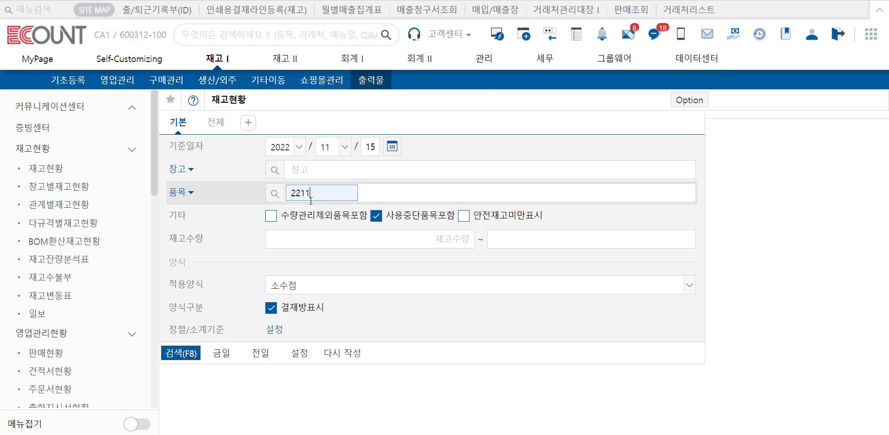
key(Return)
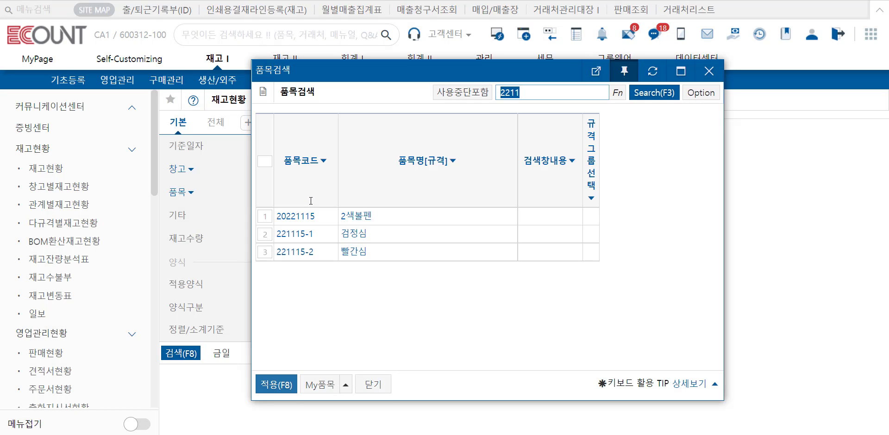
click(263, 234)
click(262, 253)
click(277, 384)
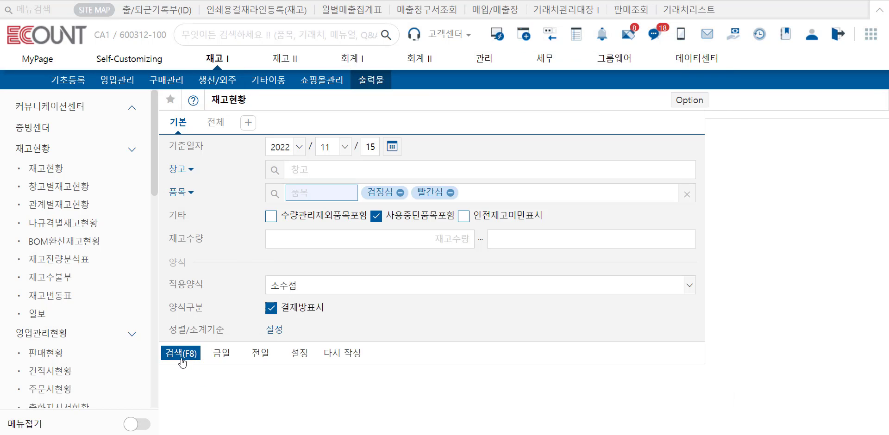
click(180, 356)
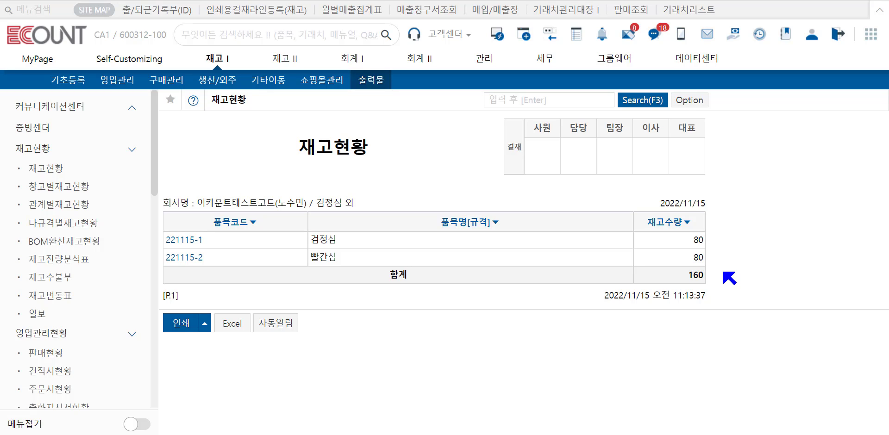
Step: Register a BOM for 2색볼펜 (20221115) with 검정심 (221115-1) and 빨간심 (221115-2) as materials, and save it
click(224, 82)
click(88, 109)
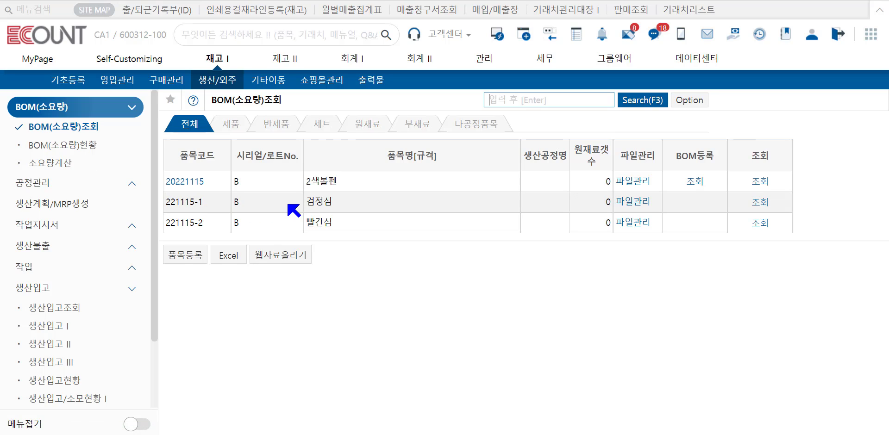
click(185, 181)
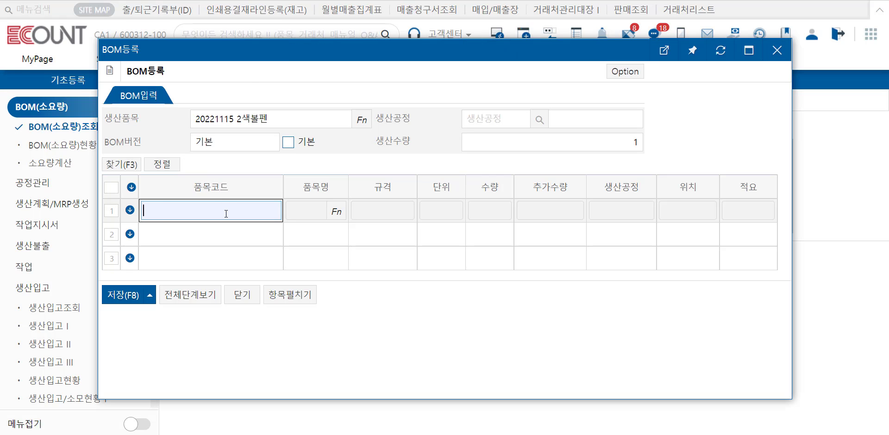
text(2211)
key(Return)
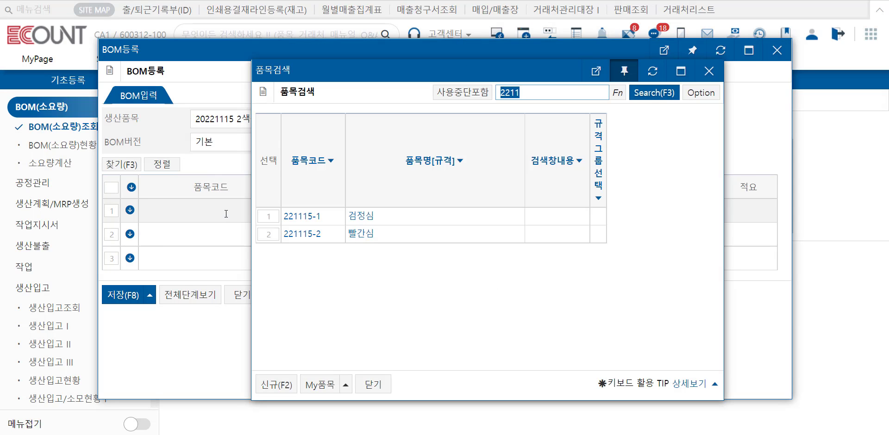
click(268, 216)
click(269, 234)
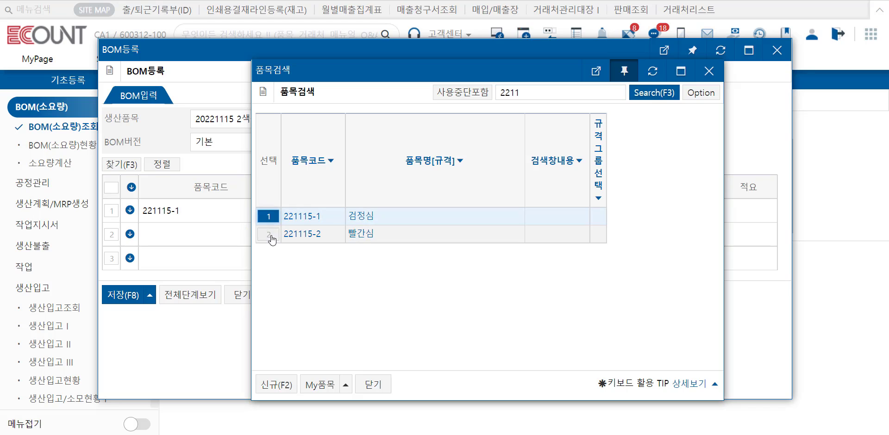
click(370, 383)
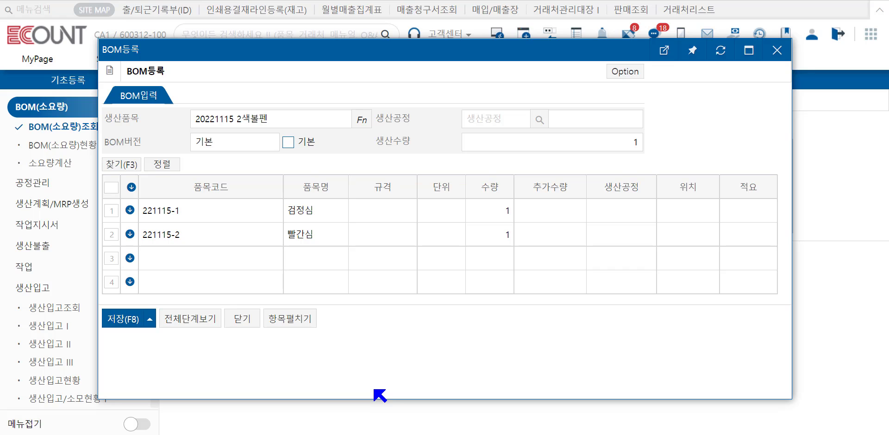
click(132, 319)
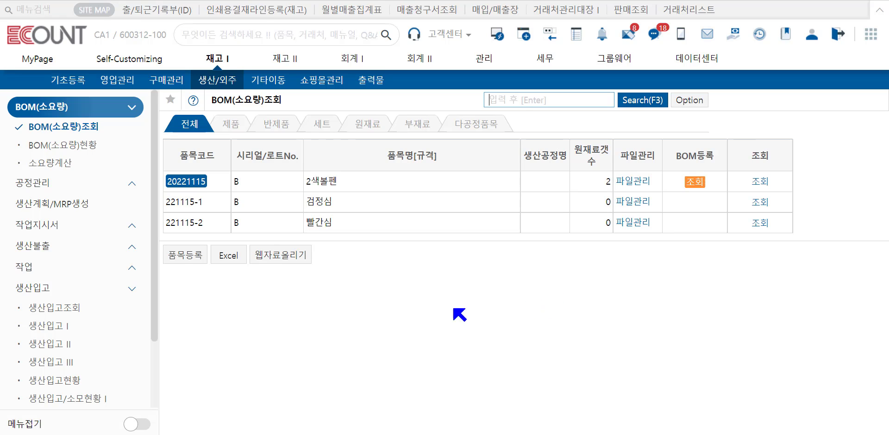
Step: Enter a work order (작업지시서입력) for item 20221115 (2색볼펜) with quantity 10 and save it
click(73, 226)
click(76, 261)
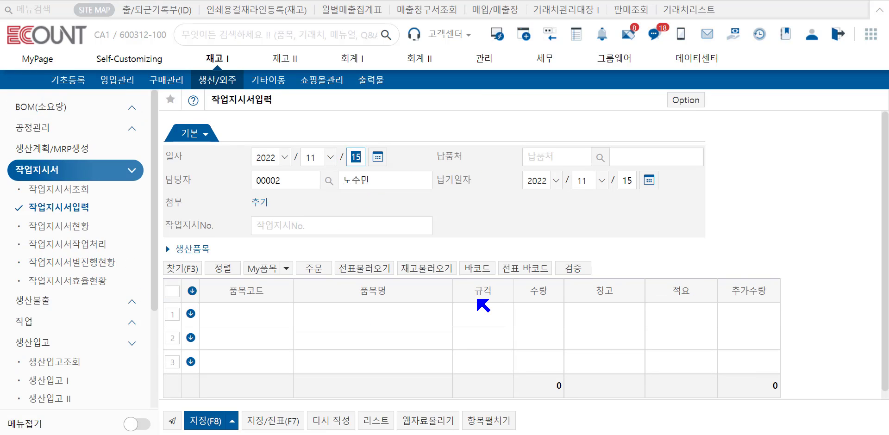
click(244, 319)
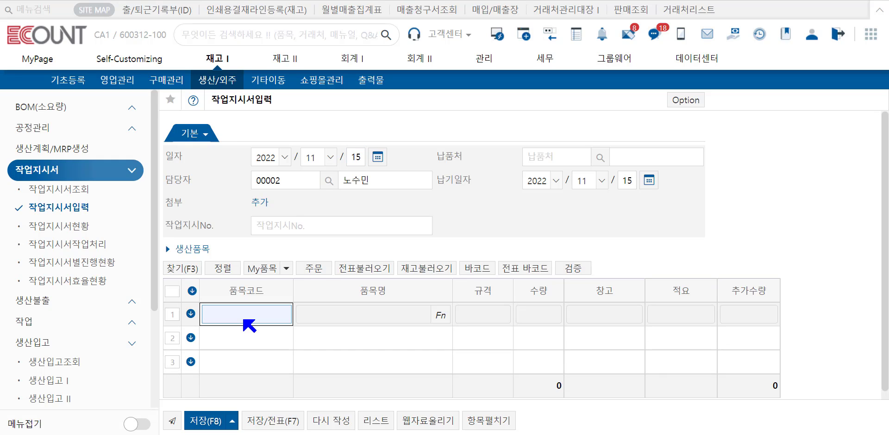
text(20221115)
key(Return)
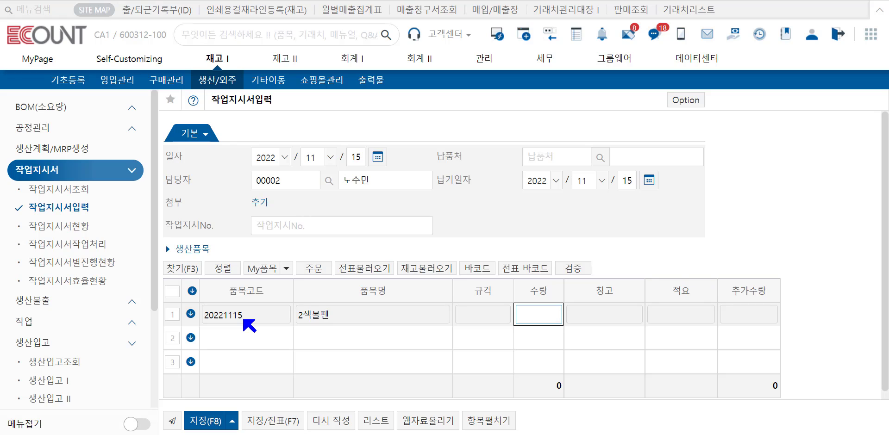
text(10)
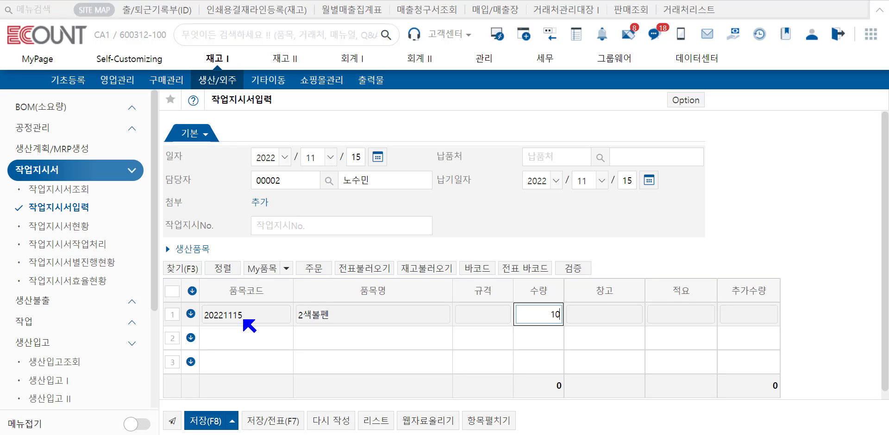
click(210, 421)
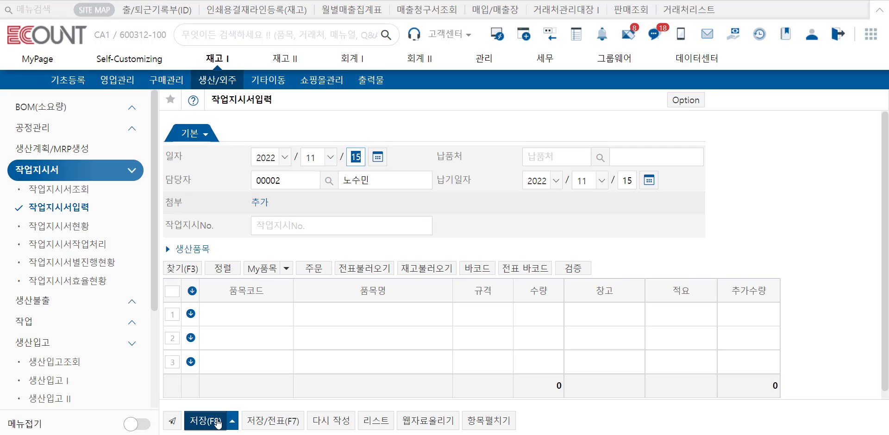
mouse_move(217, 423)
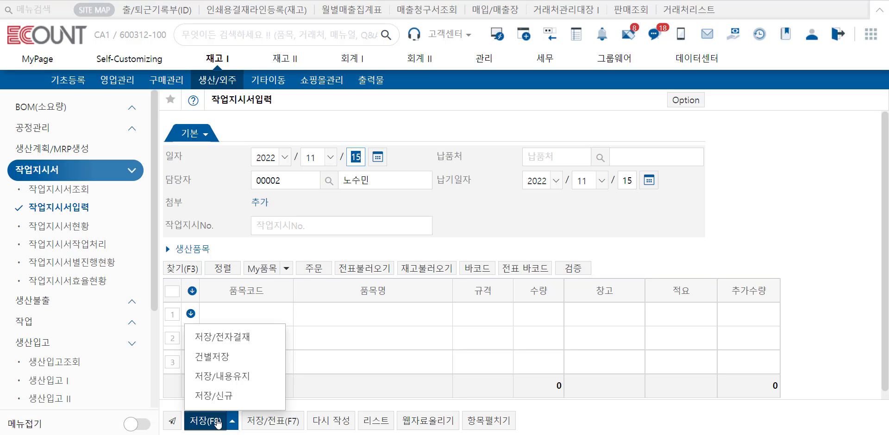
Step: Open a new production issue entry (생산불출입력) and set the receiving factory to 88576 (볼펜생산공장)
click(33, 300)
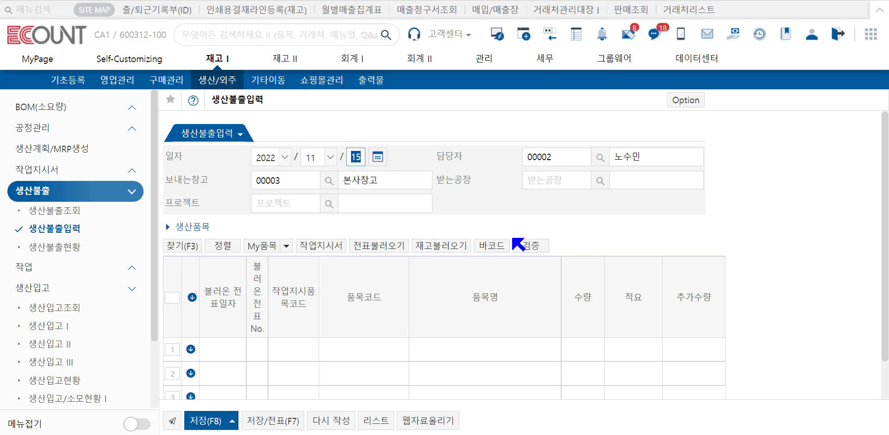
click(581, 186)
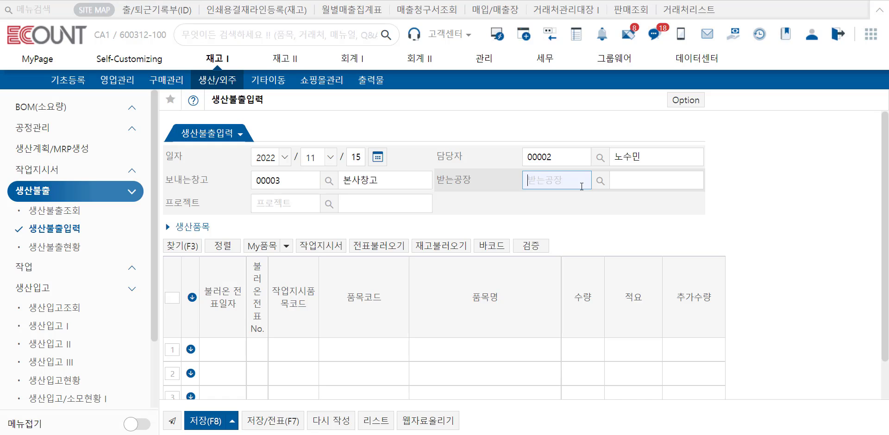
text(88576)
key(Return)
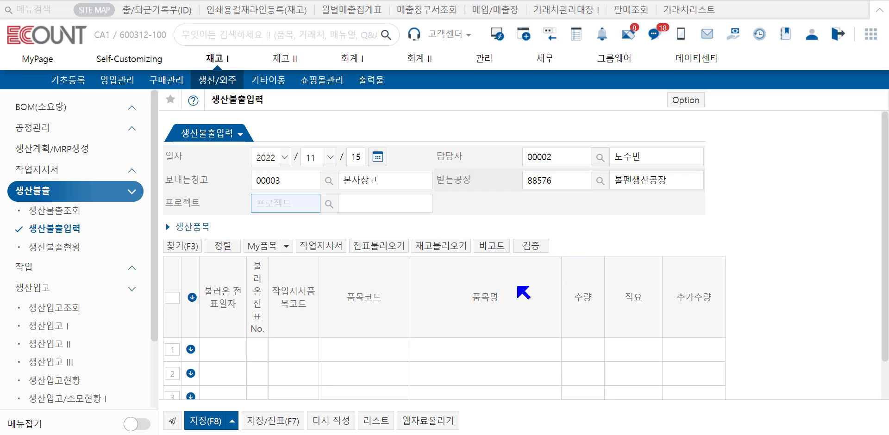
Step: Load the remaining quantity of the 2색볼펜 work order dated 2022/11/15 into the production issue and save the slip
click(331, 249)
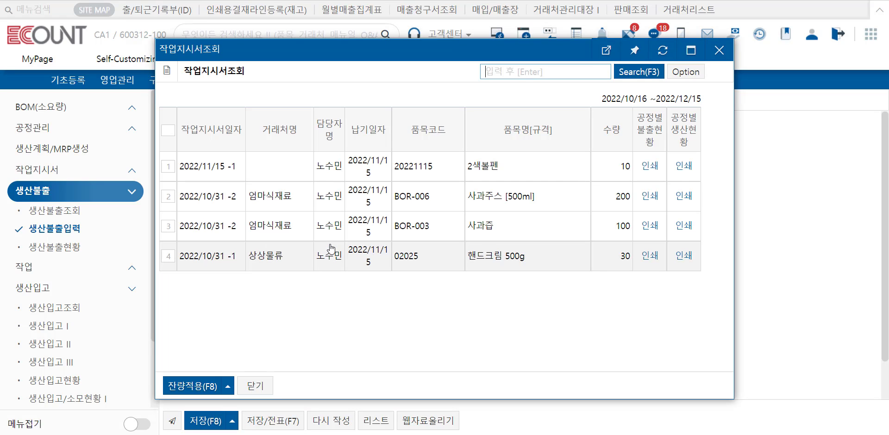
click(168, 167)
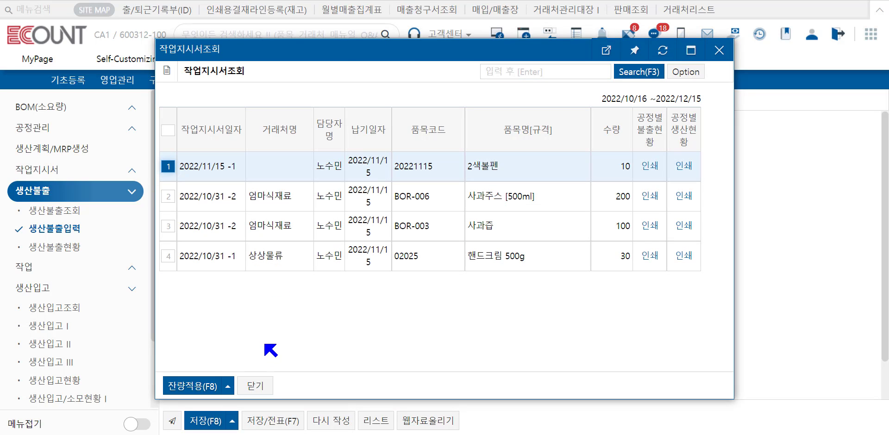
click(175, 386)
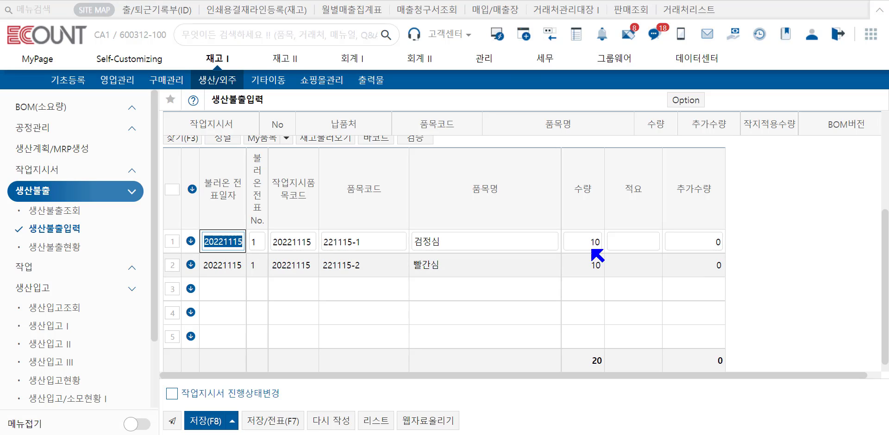
scroll(595, 268, up, 3)
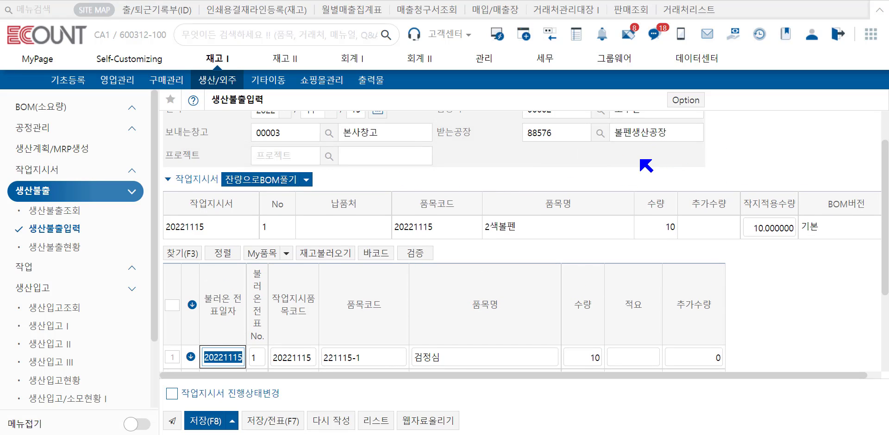
click(206, 421)
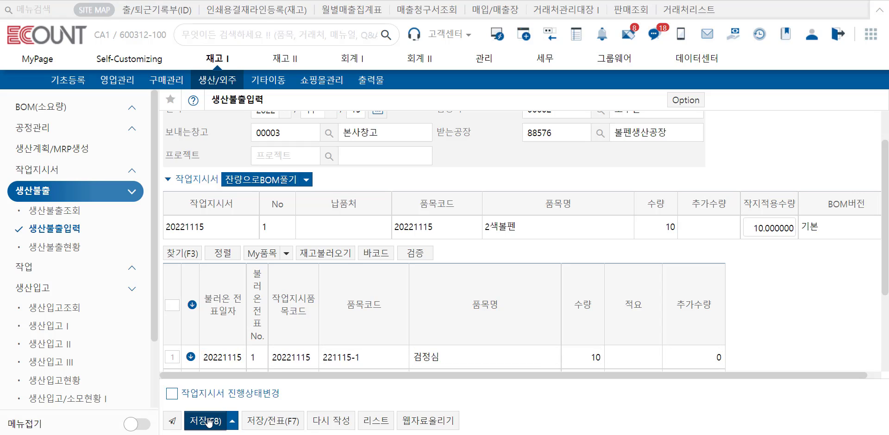
mouse_move(208, 423)
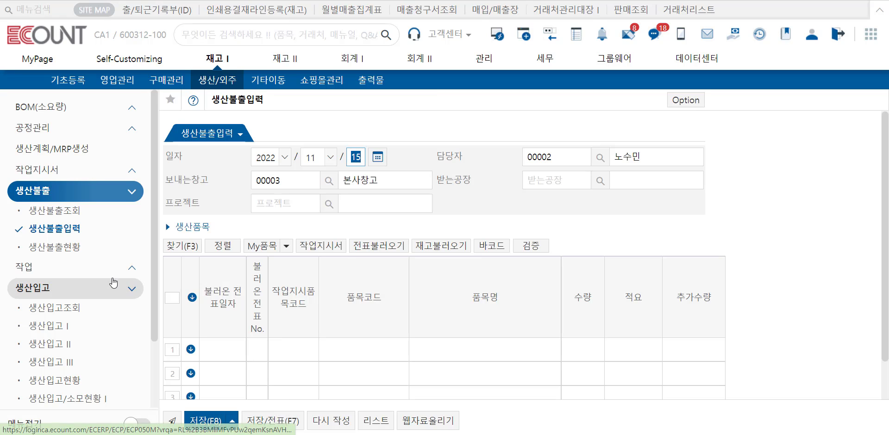
Step: Start a 생산입고 II entry with producing factory 88576 (볼펜생산공장) and load the 2색볼펜 work order into it
scroll(114, 278, down, 1)
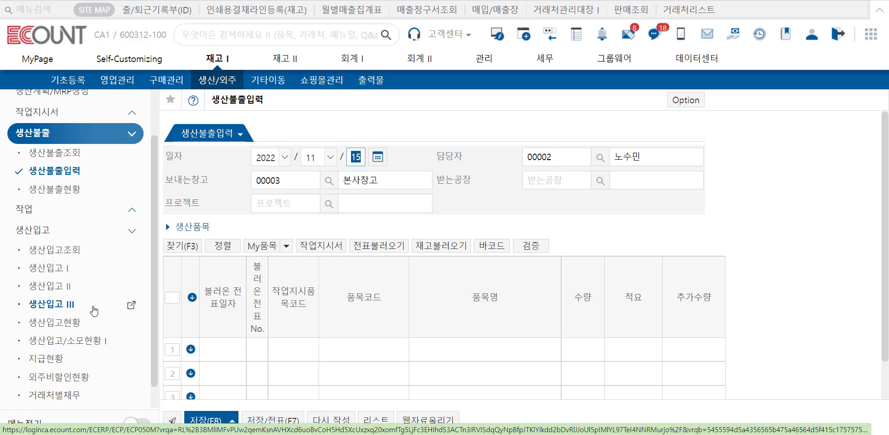
click(83, 288)
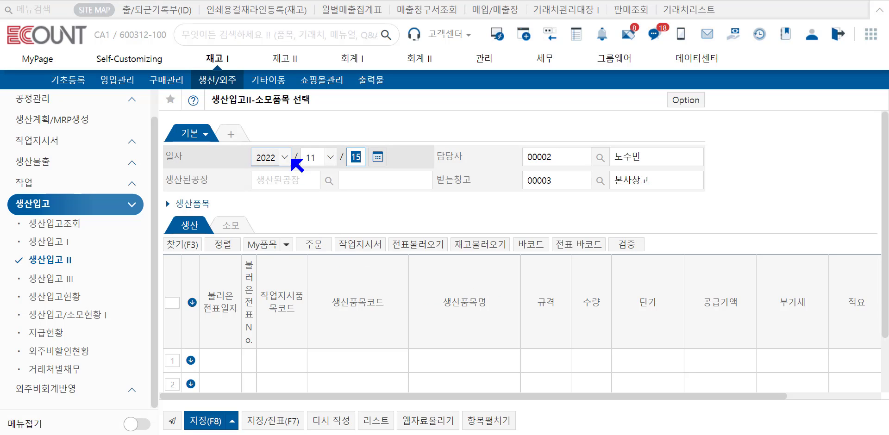
click(295, 185)
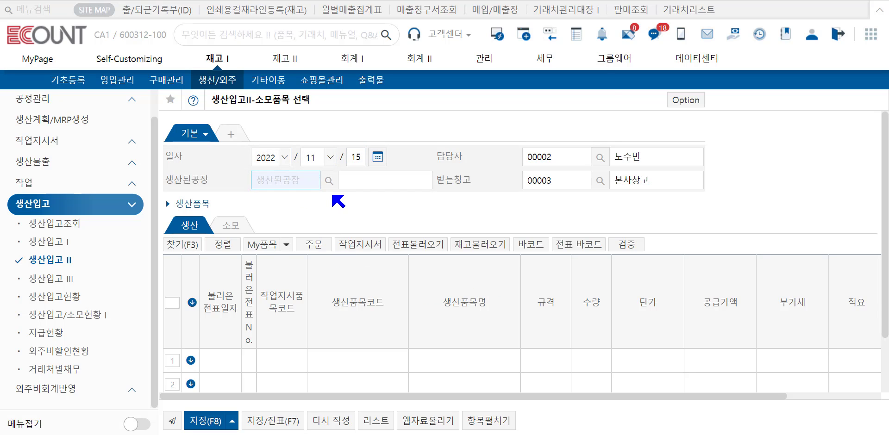
click(334, 182)
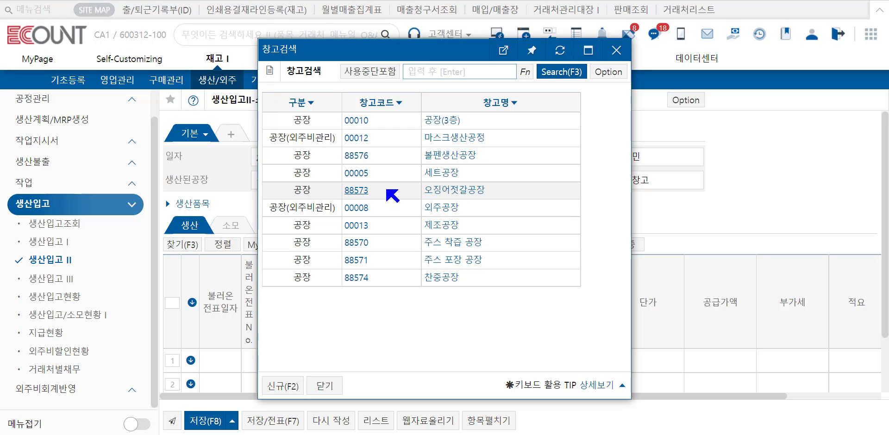
click(444, 155)
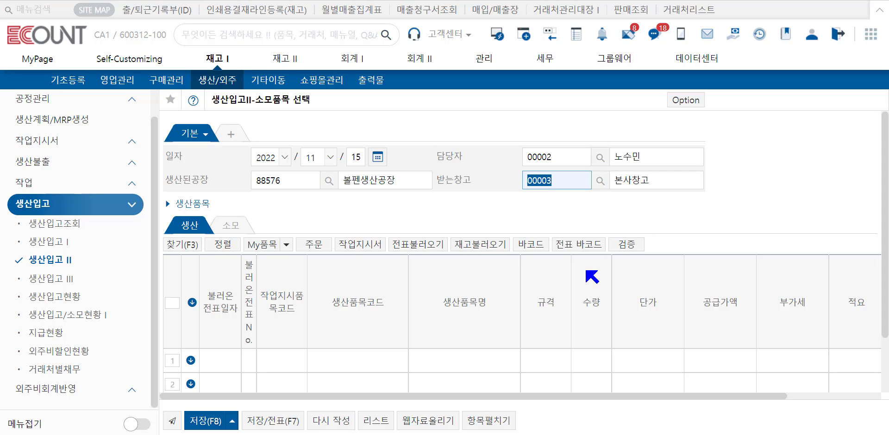
click(366, 250)
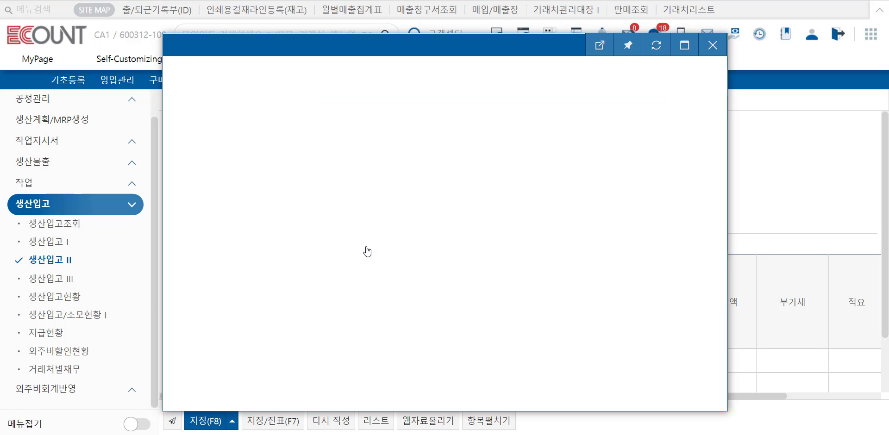
click(169, 167)
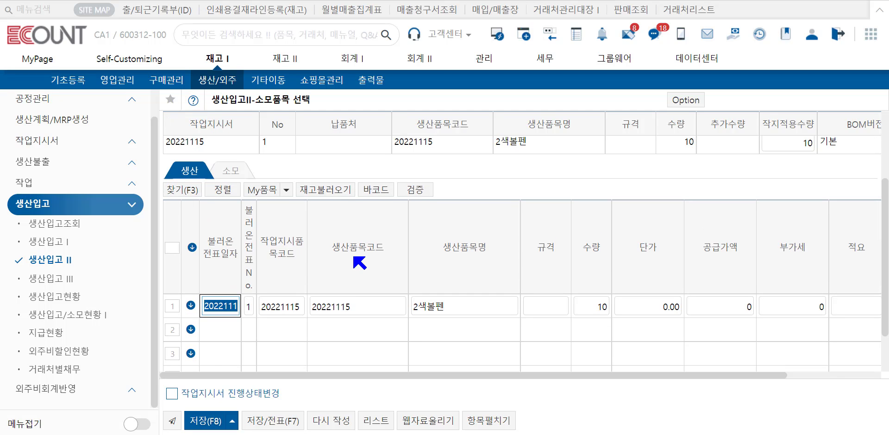
Step: Set the consumed quantity of 검정심 (221115-1) to 11 in the production receipt and save the slip
click(231, 170)
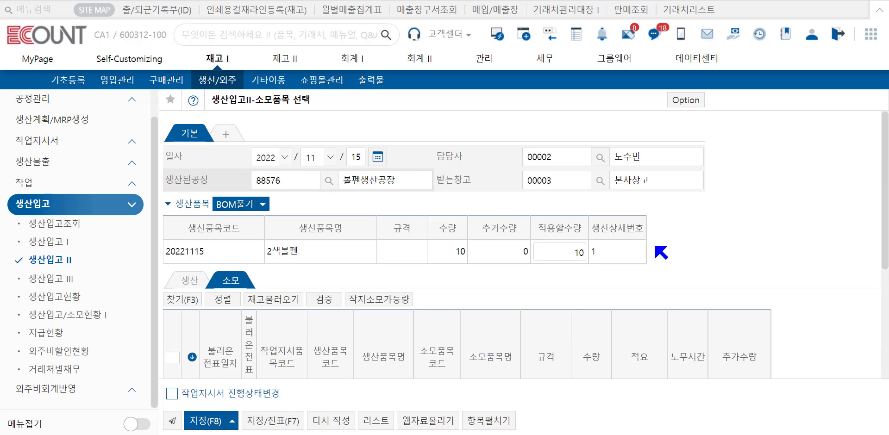
scroll(660, 252, down, 3)
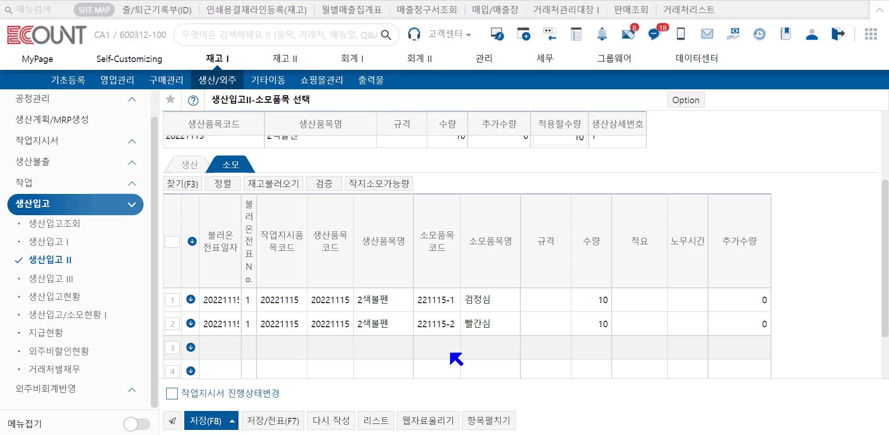
click(603, 301)
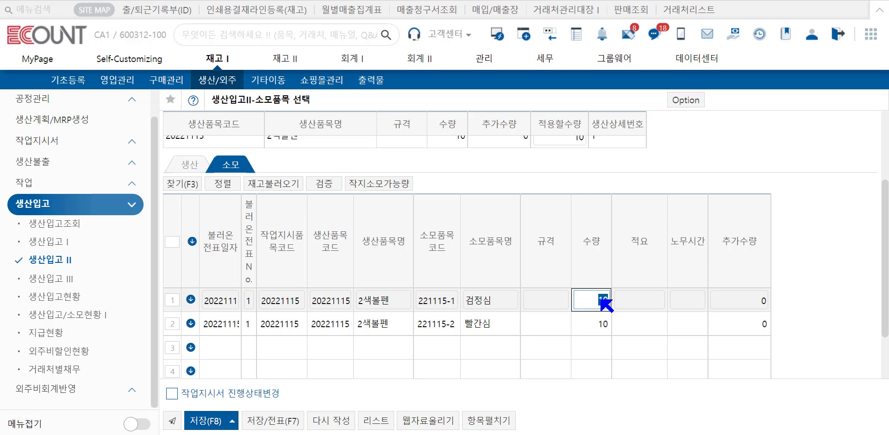
text(11)
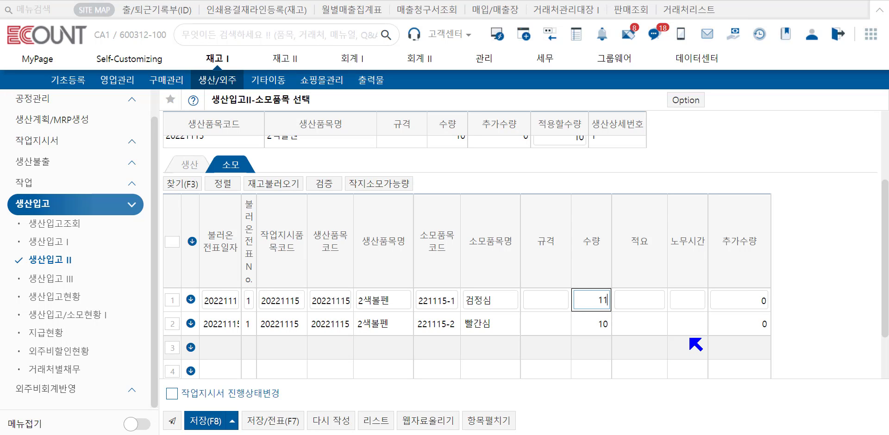
click(203, 422)
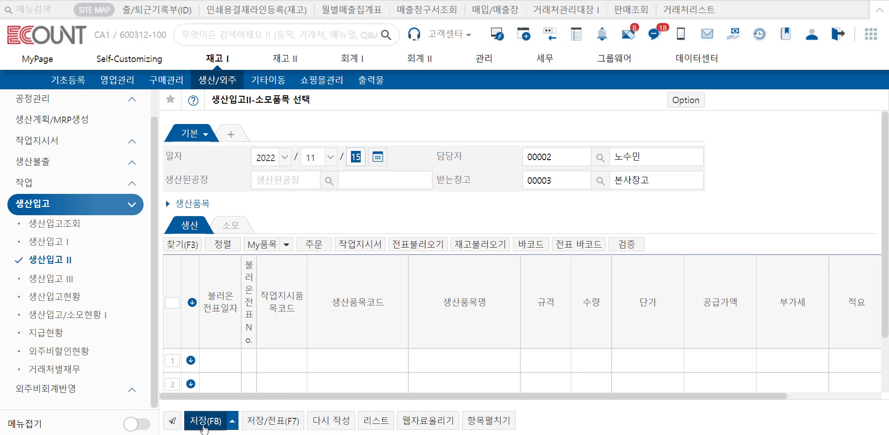
mouse_move(204, 429)
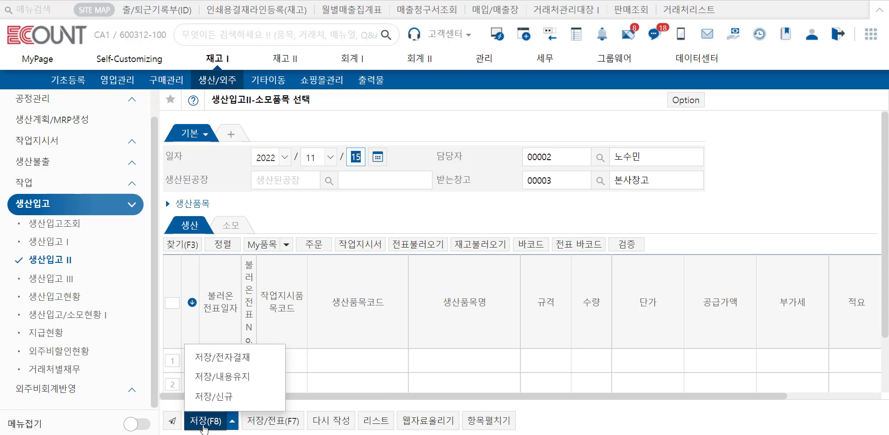
Step: Run the stock ledger report (재고수불부) for items 20221115, 221115-1 and 221115-2, and review their receipts, issues and stock
click(226, 60)
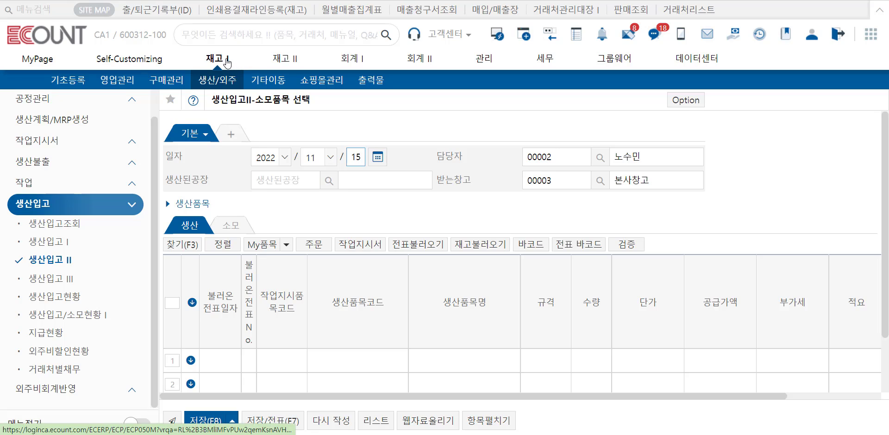
click(374, 87)
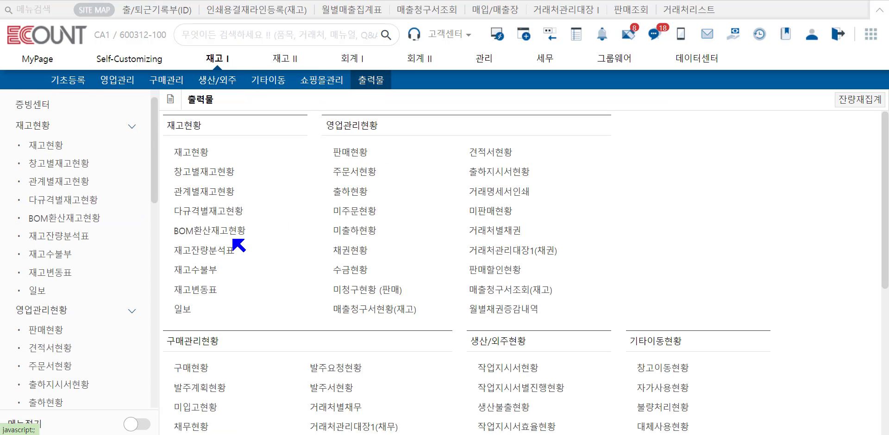
click(207, 273)
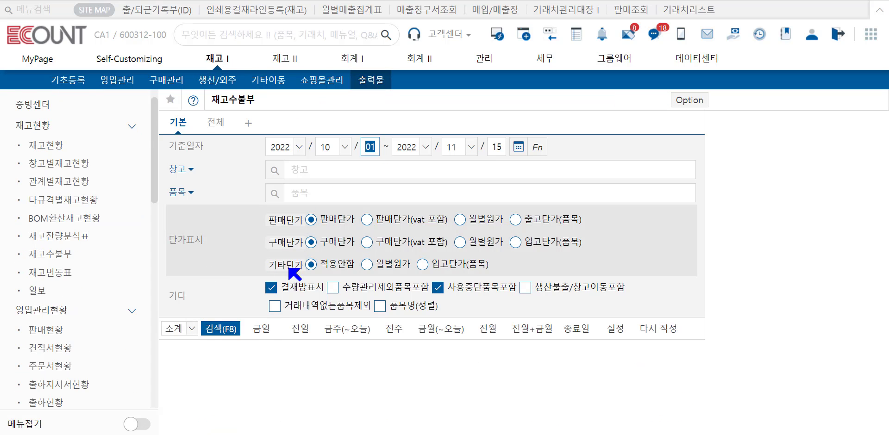
click(315, 190)
text(2211)
key(Return)
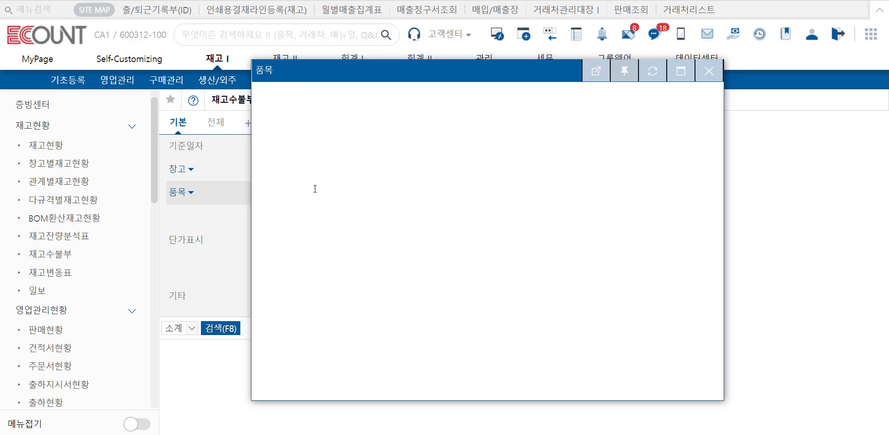
click(265, 161)
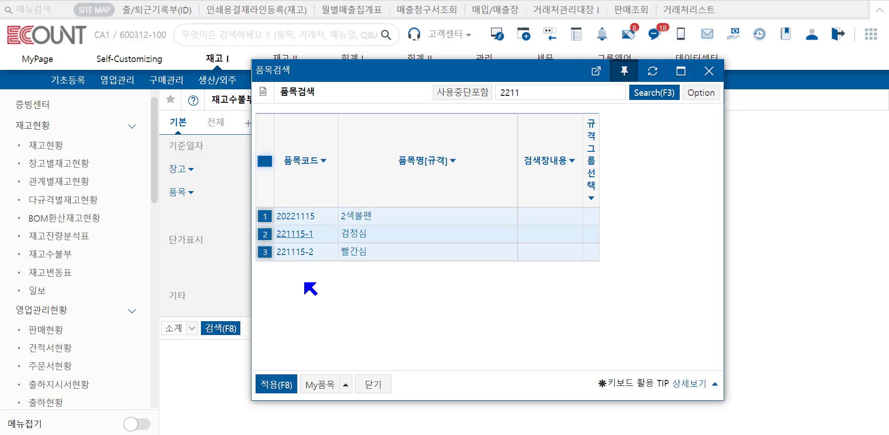
click(284, 380)
click(230, 329)
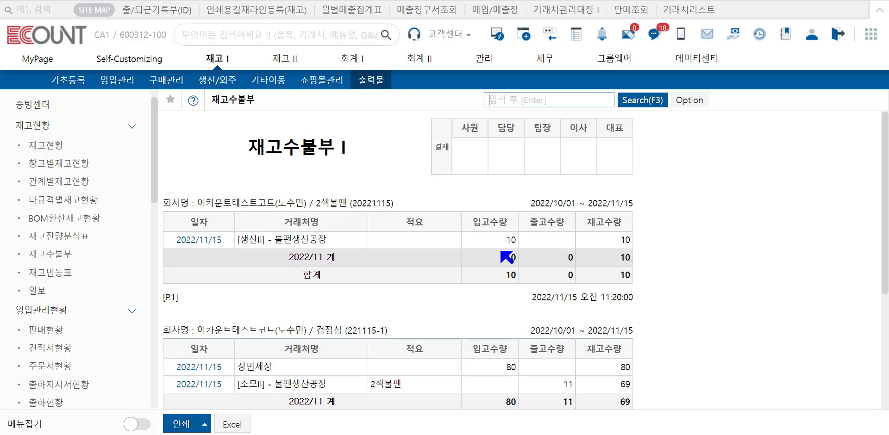
scroll(505, 256, down, 3)
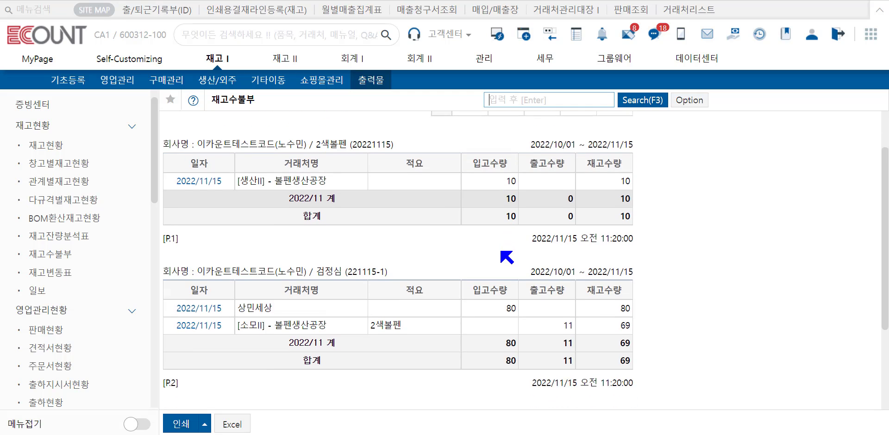
scroll(440, 375, down, 2)
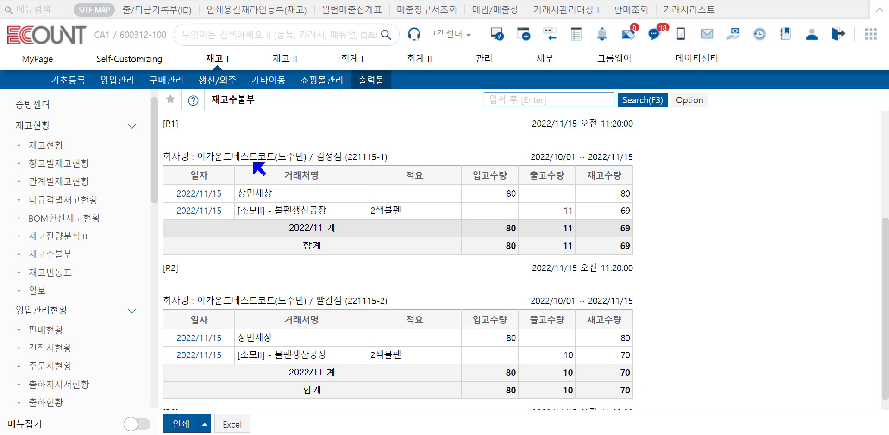
Step: View the blank sales entry (판매입력) and quotation entry (견적서입력) forms in sales management
click(130, 90)
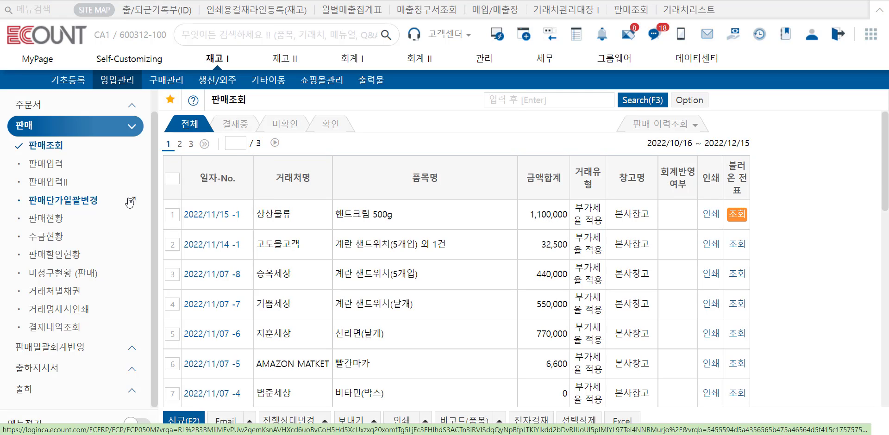
click(86, 170)
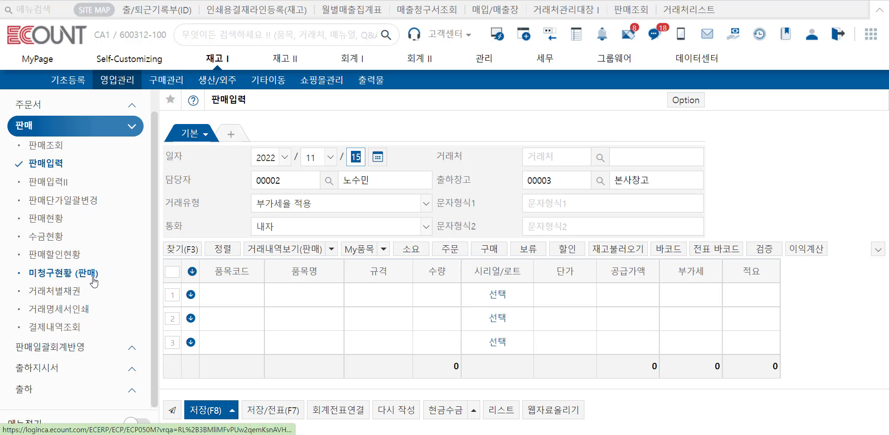
scroll(94, 282, up, 1)
click(125, 113)
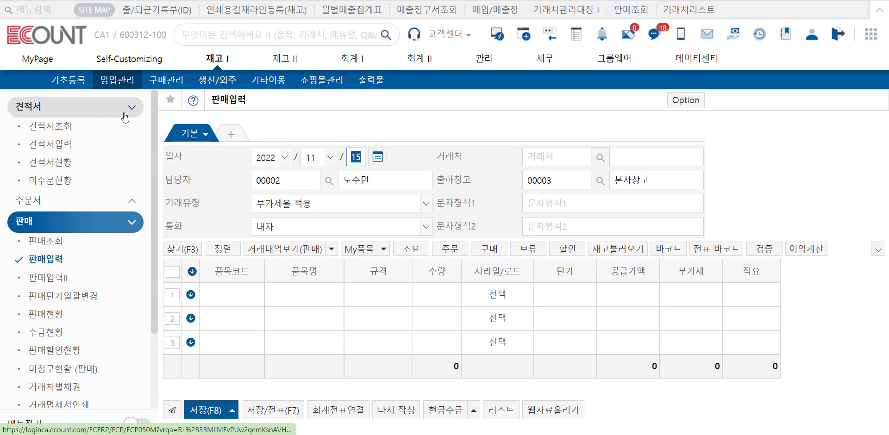
click(113, 145)
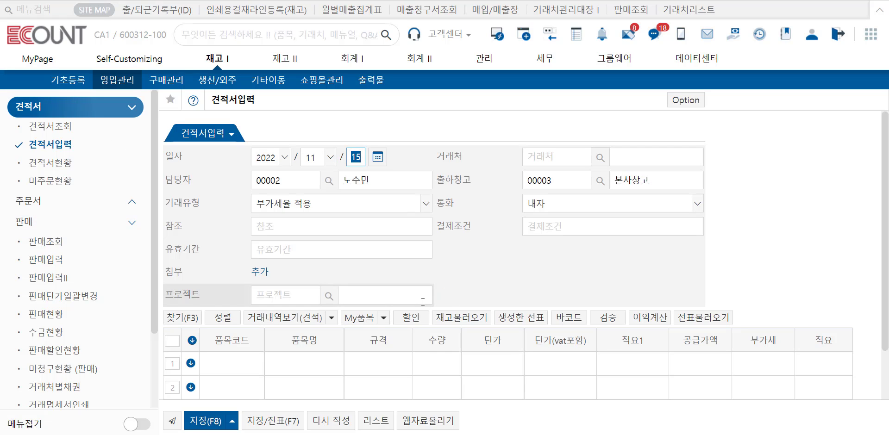
Step: Enter and save an order (주문서입력) from 다있소 for 10 of 2색볼펜 (20221115) at unit price 3,000, and preview its printed order form
click(45, 212)
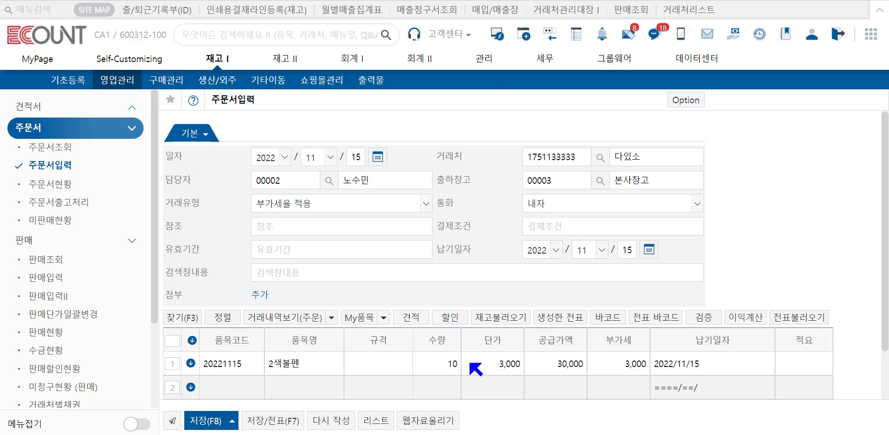
click(213, 421)
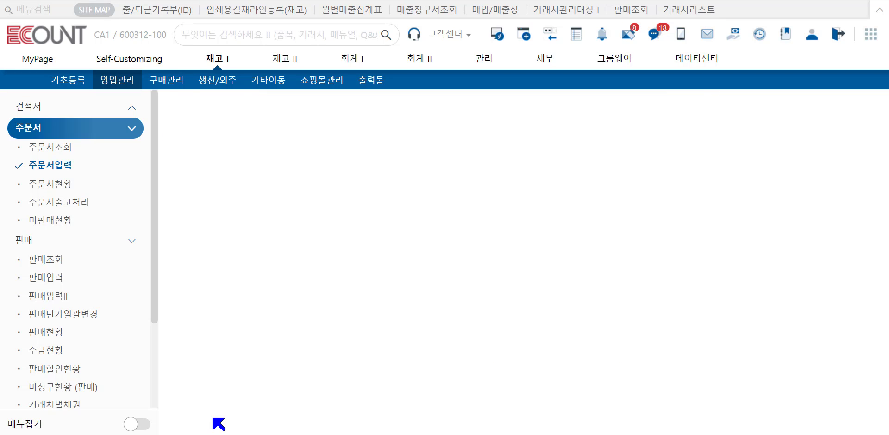
click(50, 147)
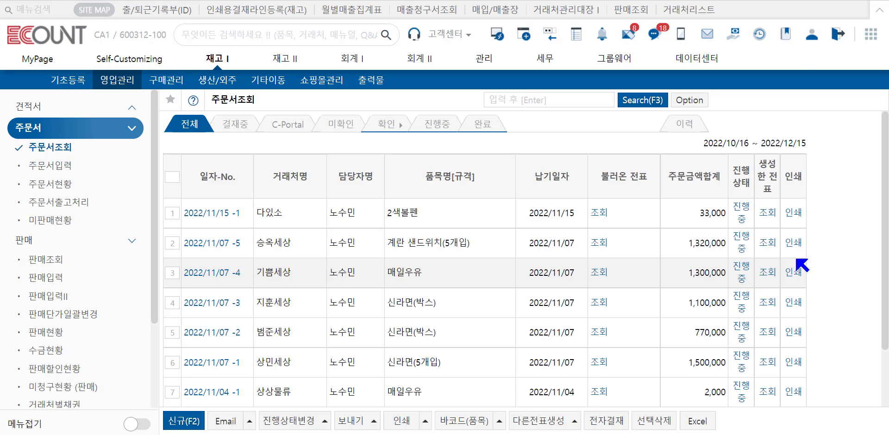
click(793, 213)
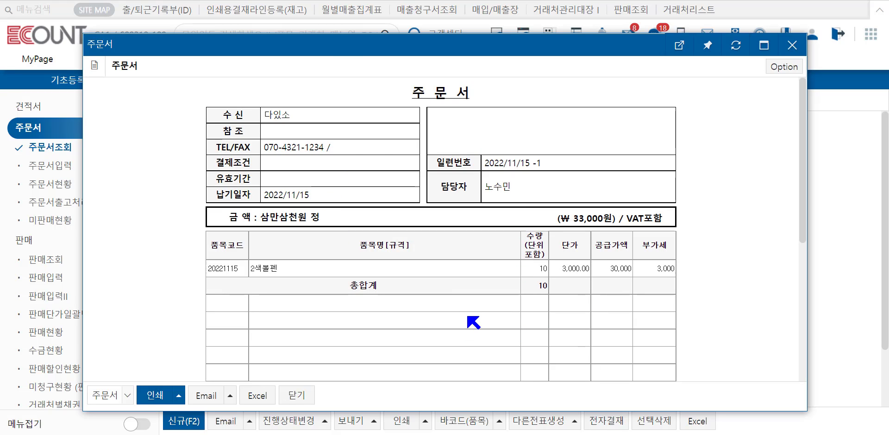
click(290, 396)
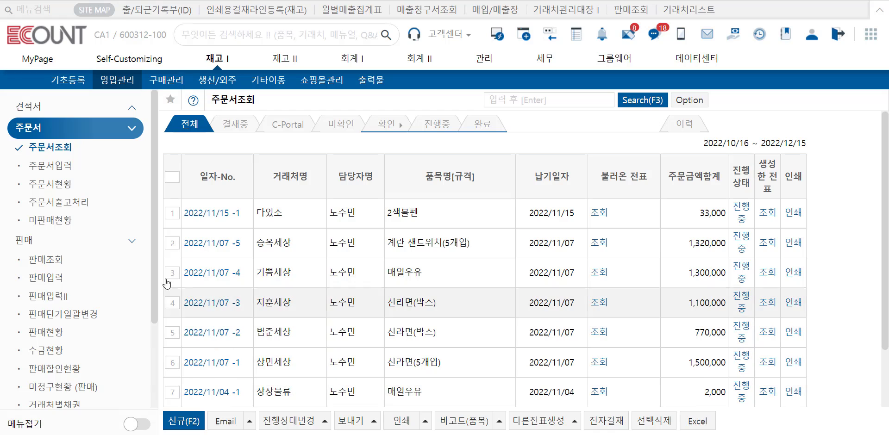
Step: Enter a sale (판매입력) from the 다있소 order 2022/11/15 -1 for 2색볼펜, set its quantity to 7 and save it
click(85, 279)
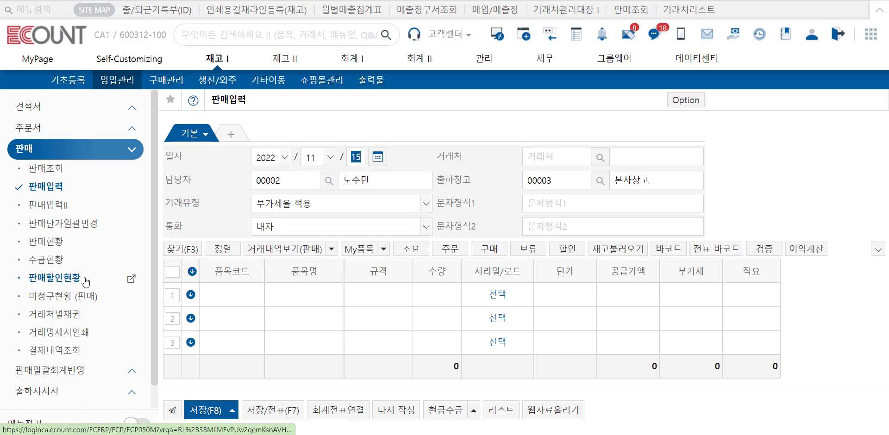
click(448, 250)
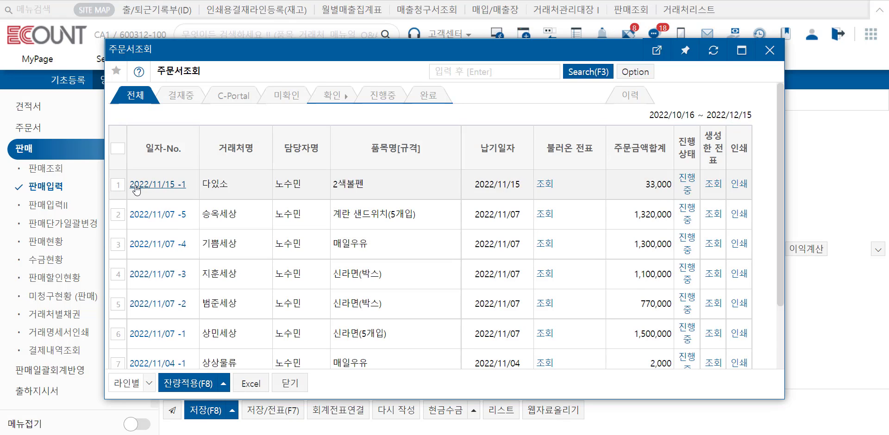
click(118, 184)
click(189, 384)
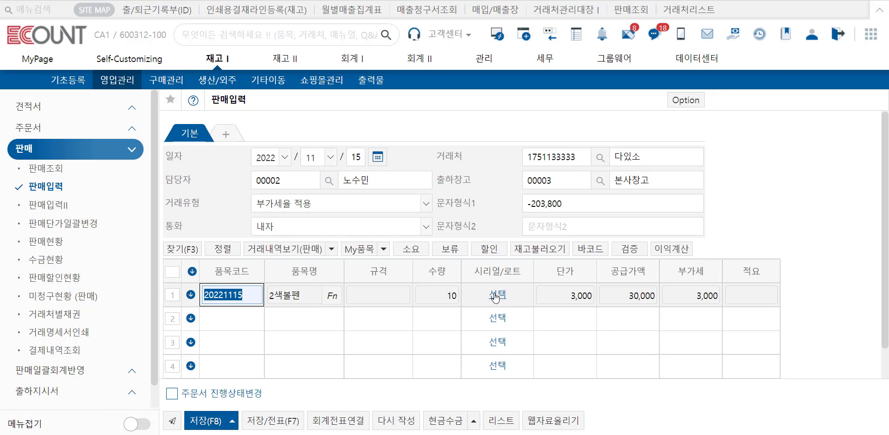
click(448, 298)
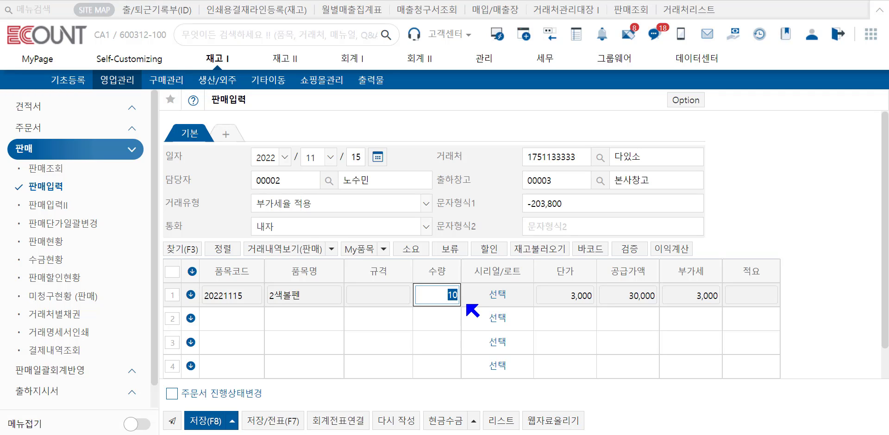
text(7)
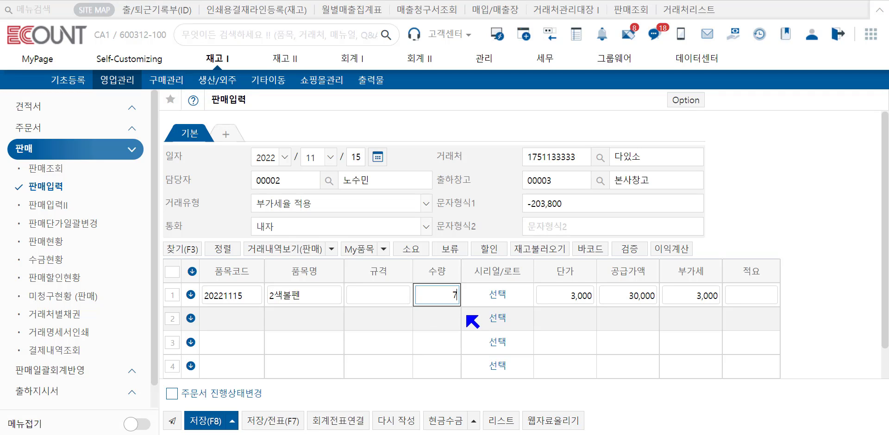
click(199, 422)
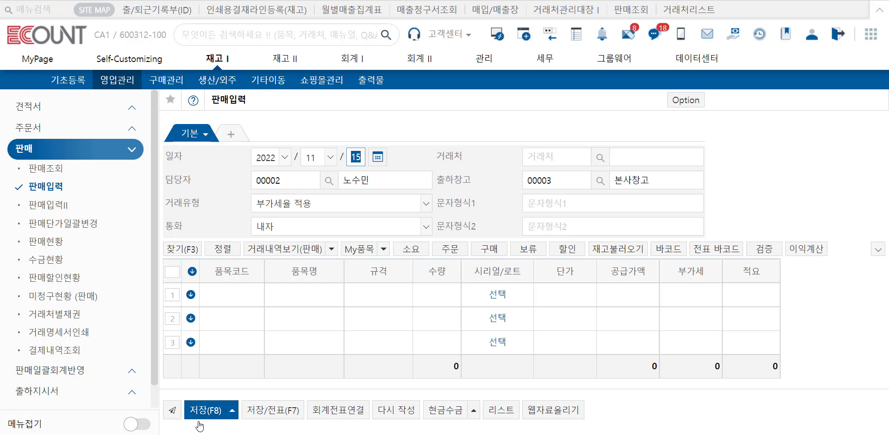
Step: Run the unsold orders report (미판매현황) and check the undelivered quantity of 2색볼펜 on the 다있소 order
click(91, 126)
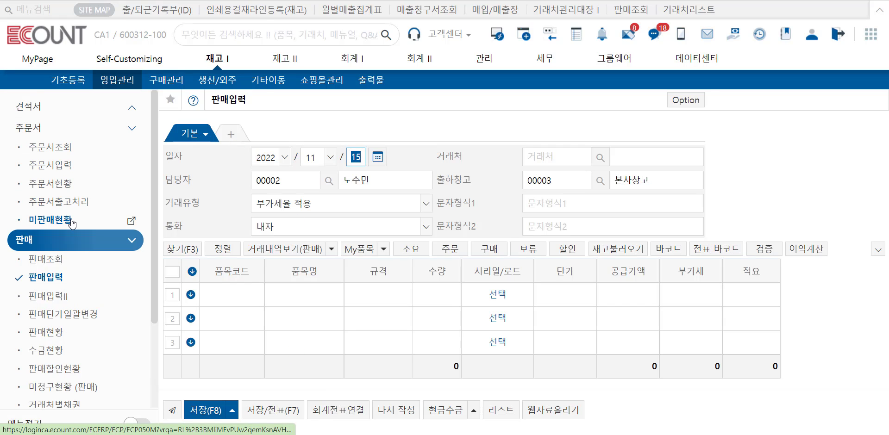
click(131, 220)
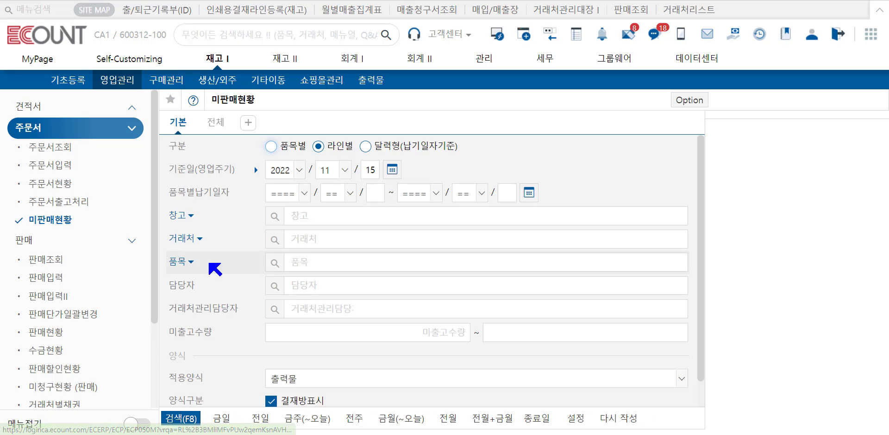
click(181, 418)
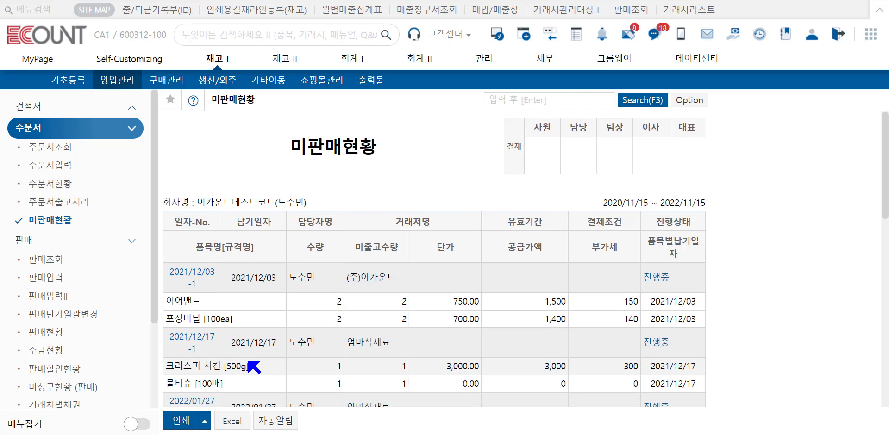
scroll(250, 361, down, 10)
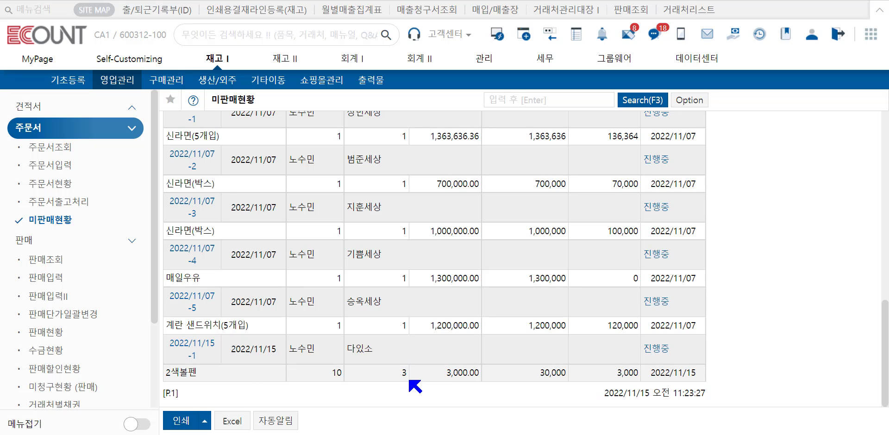
Step: Load the remaining quantity of the 다있소 order 2022/11/15 -1 into a new sales entry (판매입력)
click(53, 282)
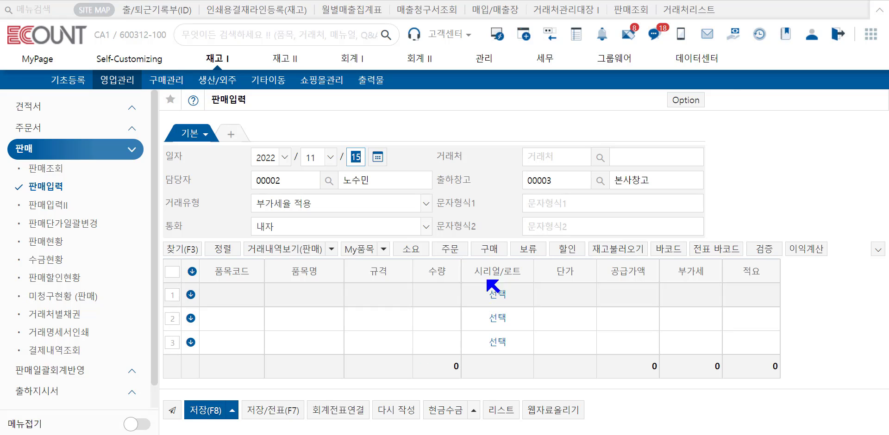
click(450, 249)
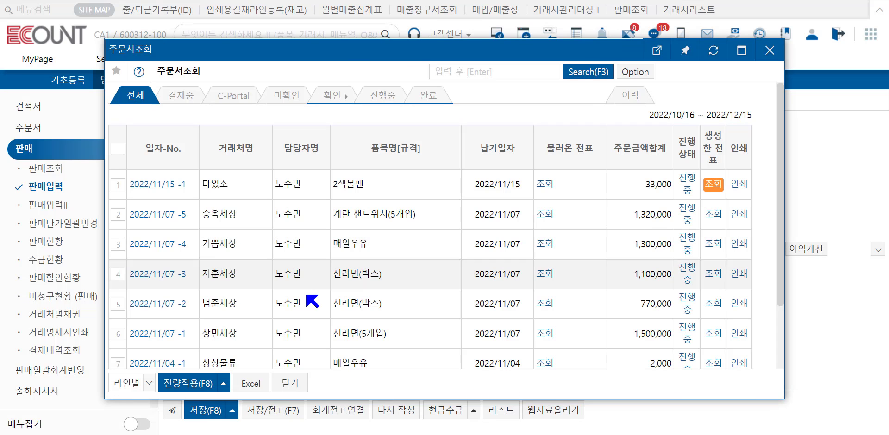
click(118, 184)
click(189, 383)
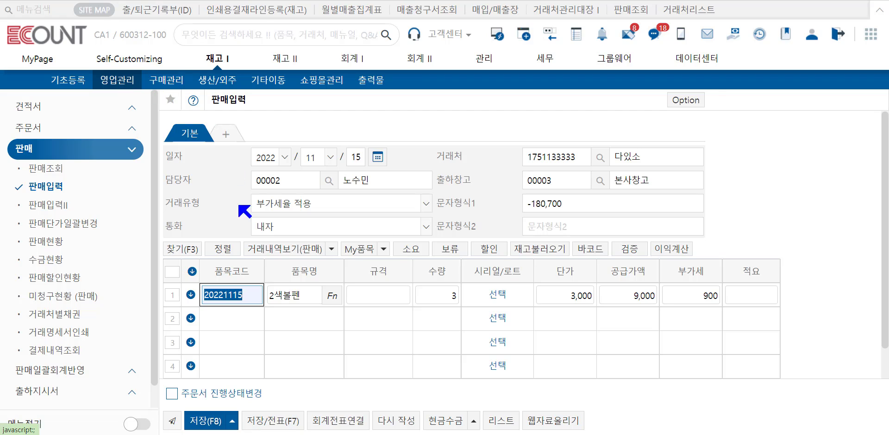
Step: View the blank shipping instruction entry (출하지시서입력) and shipment entry (출하입력) forms in sales management
scroll(116, 354, down, 1)
click(112, 391)
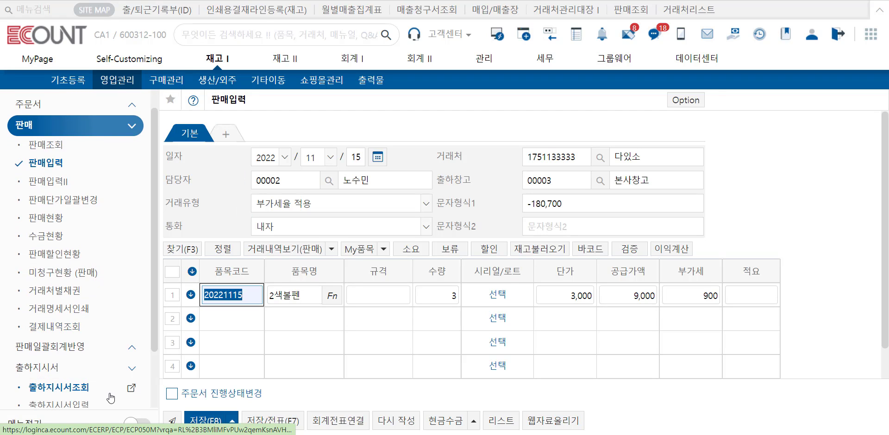
click(87, 406)
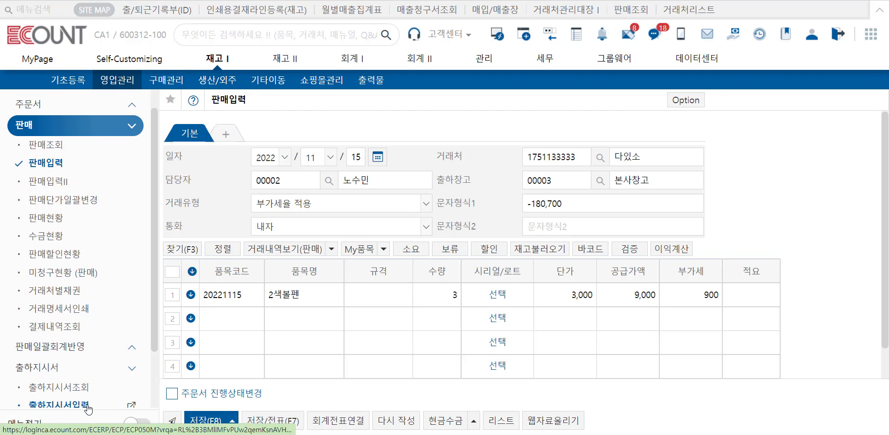
scroll(88, 408, down, 3)
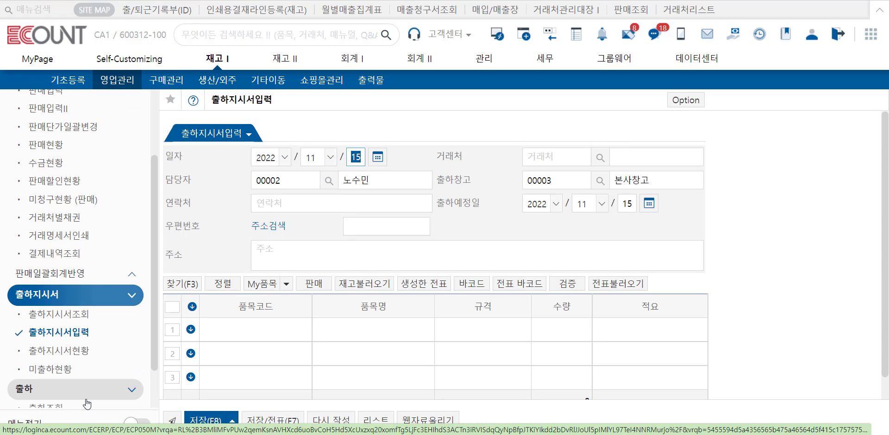
click(87, 400)
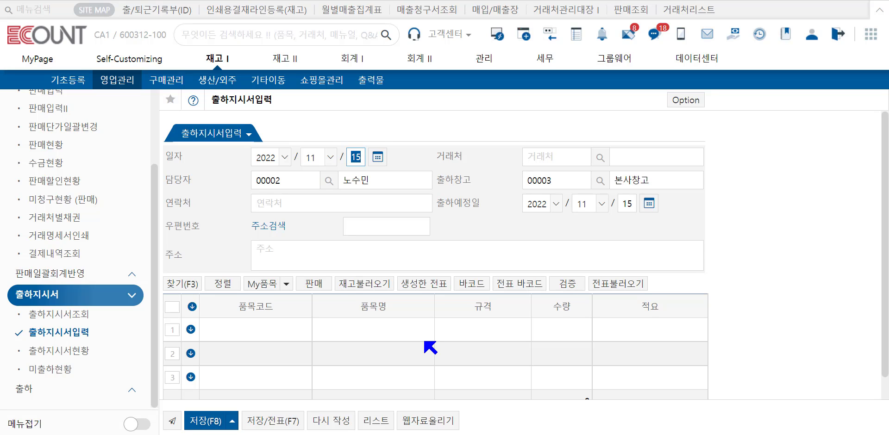
click(60, 390)
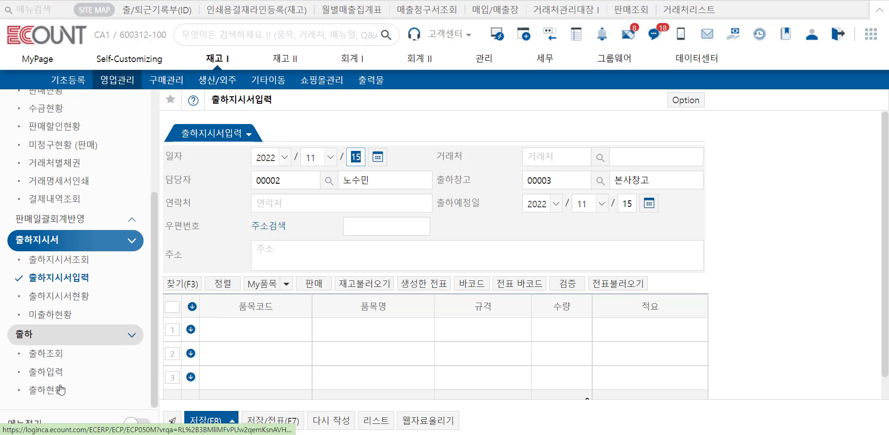
click(51, 372)
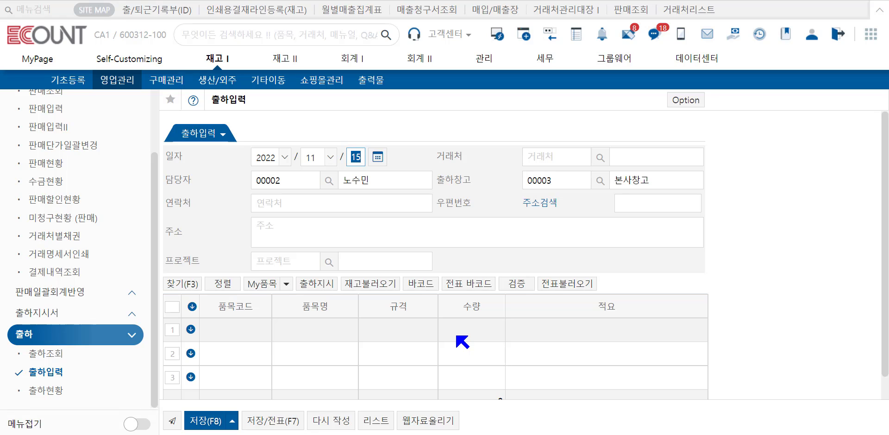
Step: View the blank purchase entry (구매입력), production receipt (생산입고 II) and sales entry (판매입력) forms
click(178, 82)
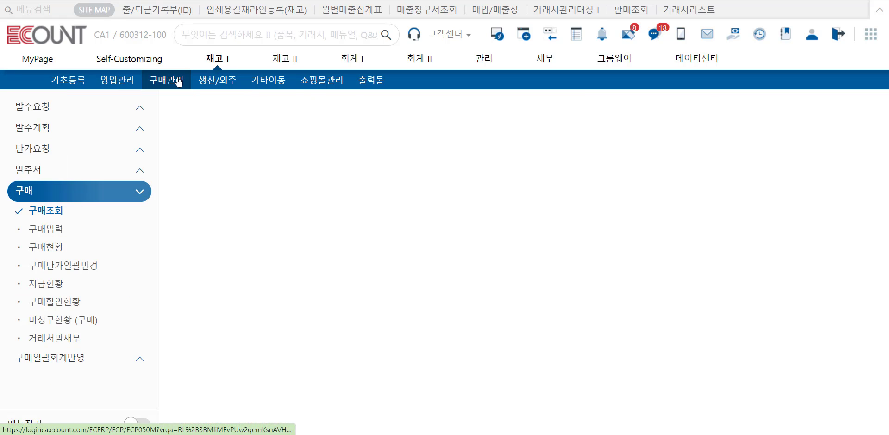
click(82, 232)
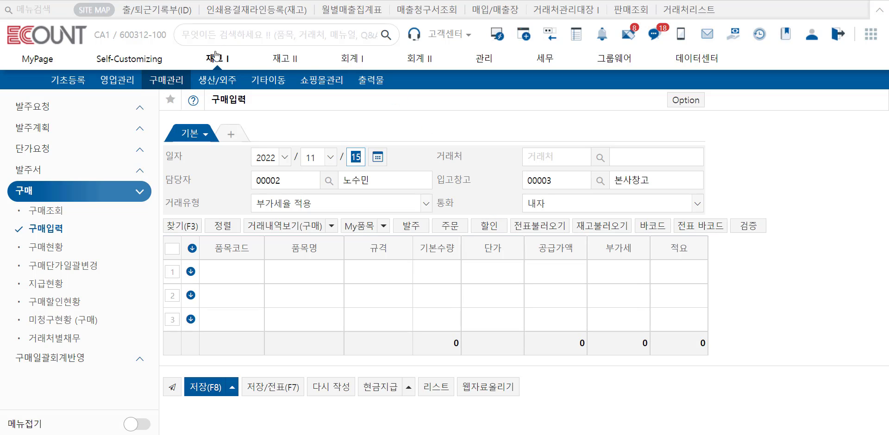
click(232, 84)
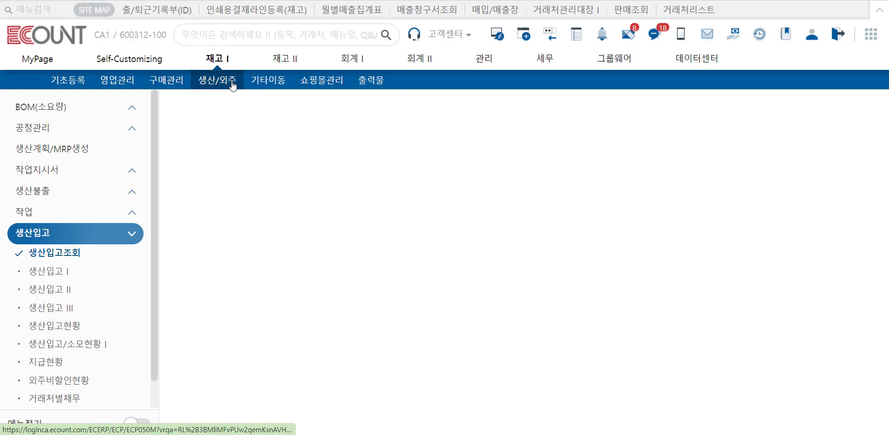
click(65, 288)
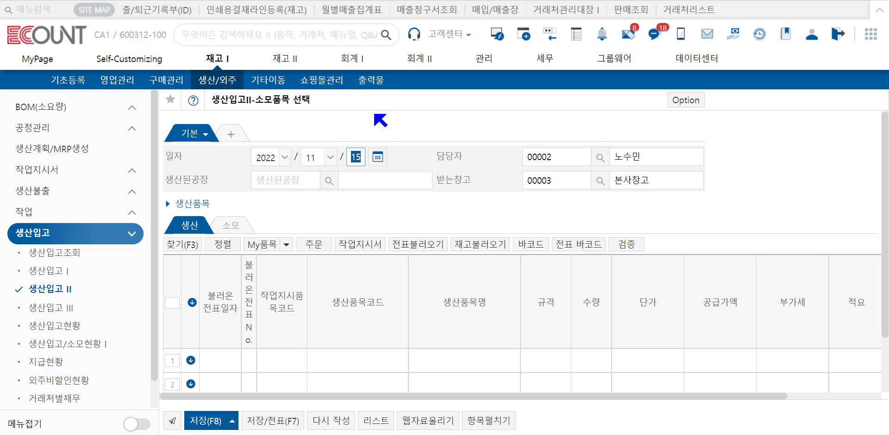
click(125, 81)
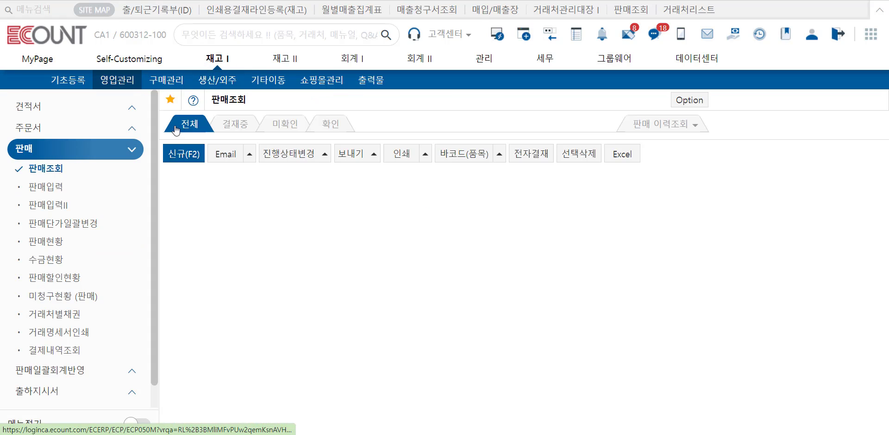
click(50, 186)
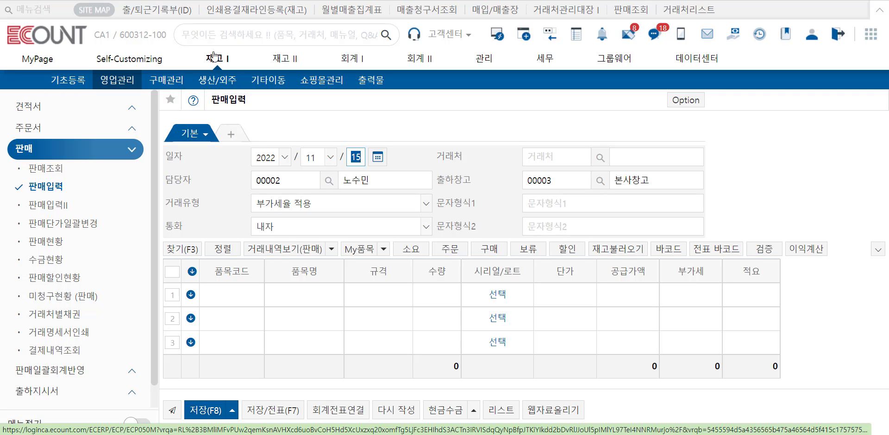
Step: Open the overview of inventory reports (출력물)
click(361, 92)
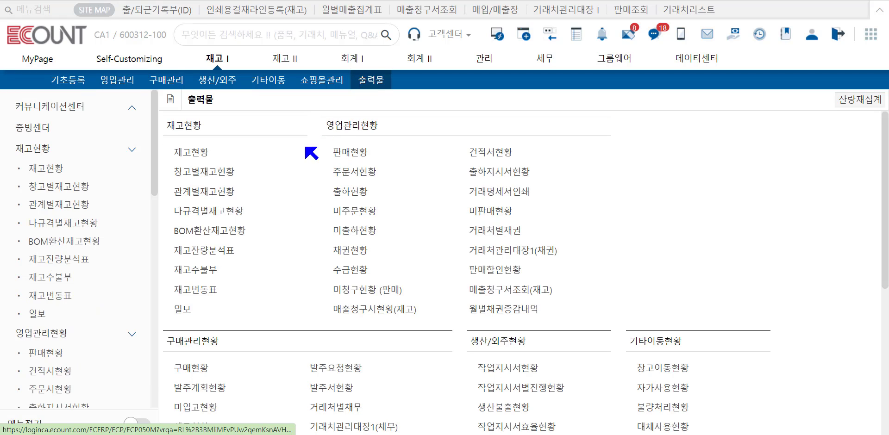